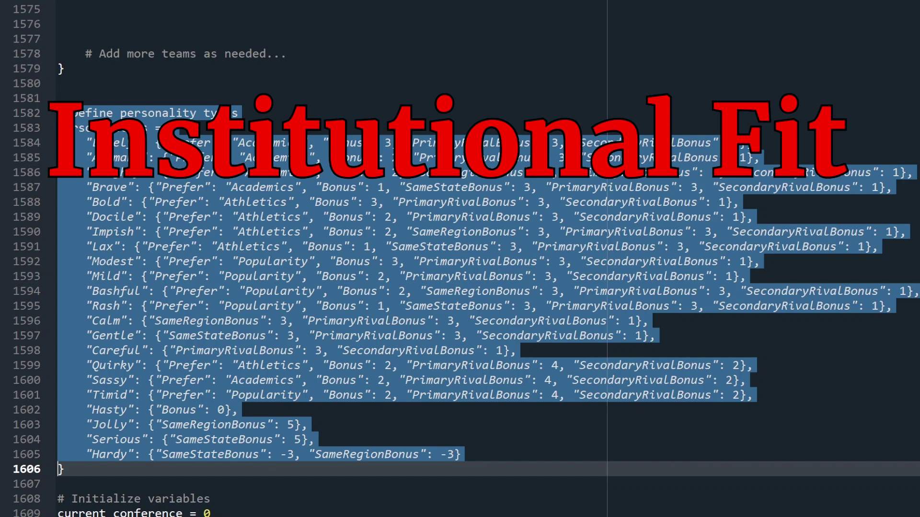
# Examine the personality type definitions and the team rating, scoring and draft functions in the Python code
pyautogui.click(756, 395)
pyautogui.press('Down')
pyautogui.press('Down')
pyautogui.press('Down')
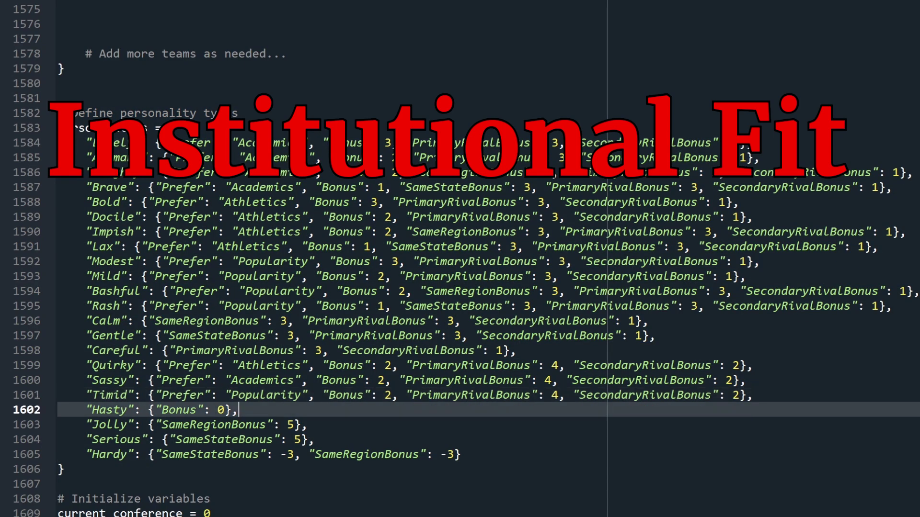
pyautogui.scroll(-14, 459, 258)
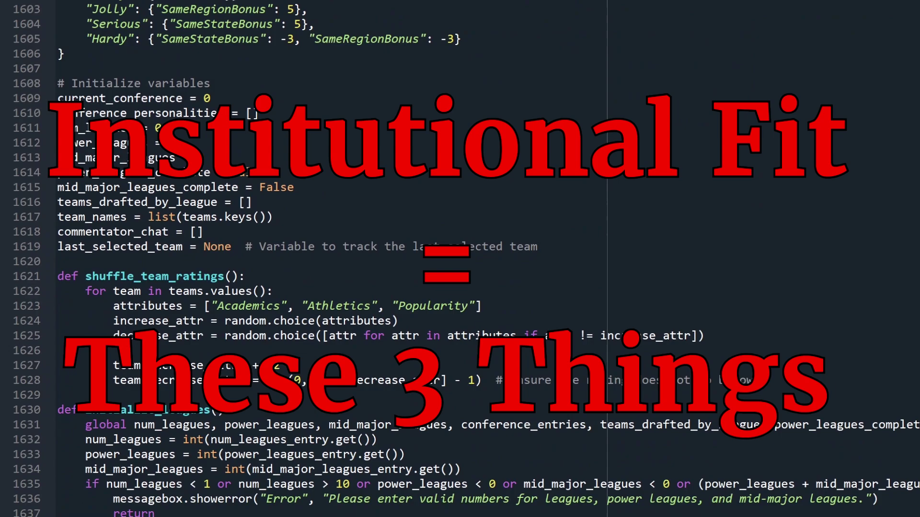
pyautogui.press('Down')
pyautogui.press('Down')
pyautogui.press('Down')
pyautogui.press('Down')
pyautogui.press('Down')
pyautogui.press('Down')
pyautogui.press('Down')
pyautogui.press('Down')
pyautogui.press('Down')
pyautogui.press('Down')
pyautogui.press('Down')
pyautogui.press('Down')
pyautogui.press('Down')
pyautogui.press('Down')
pyautogui.press('Down')
pyautogui.press('Down')
pyautogui.press('Down')
pyautogui.press('Down')
pyautogui.press('Down')
pyautogui.press('Down')
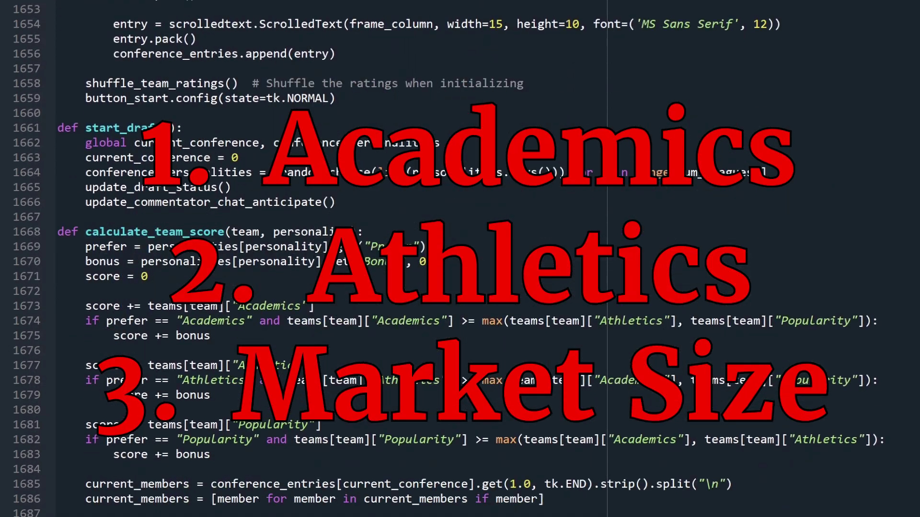
pyautogui.scroll(-13, 460, 259)
pyautogui.doubleClick(124, 217)
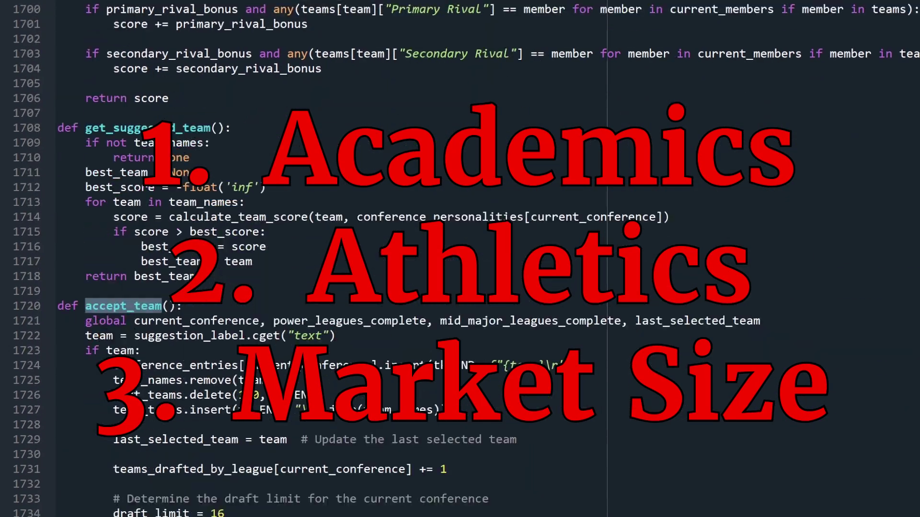
pyautogui.scroll(-11, 460, 258)
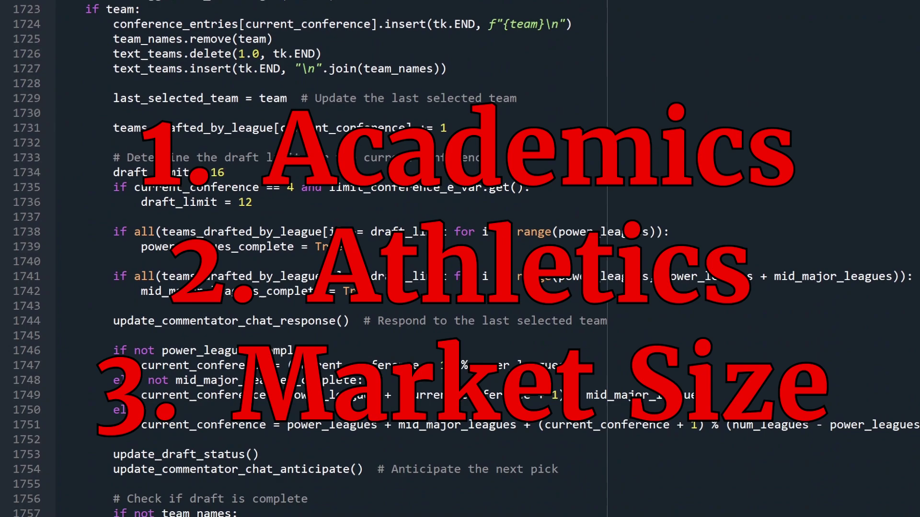
pyautogui.scroll(-12, 460, 259)
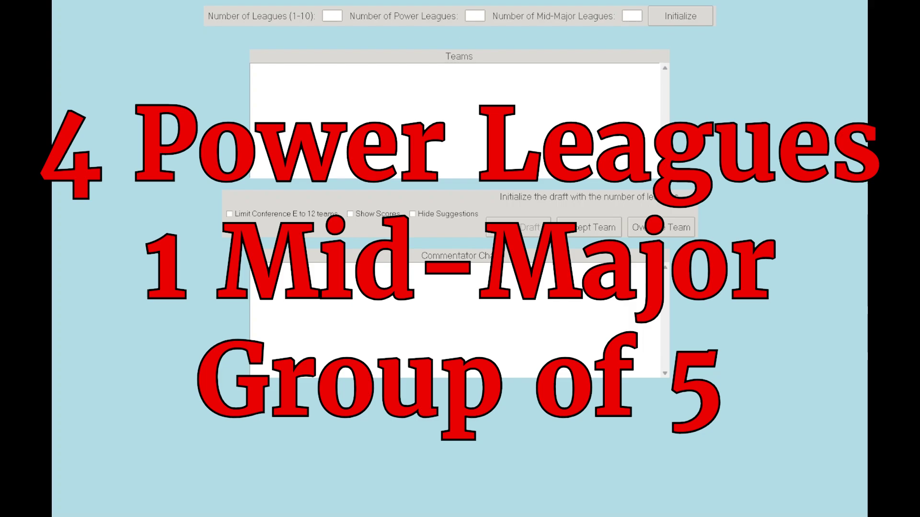
# Set the draft to 10 leagues, 4 power leagues and 1 mid-major league
pyautogui.click(332, 16)
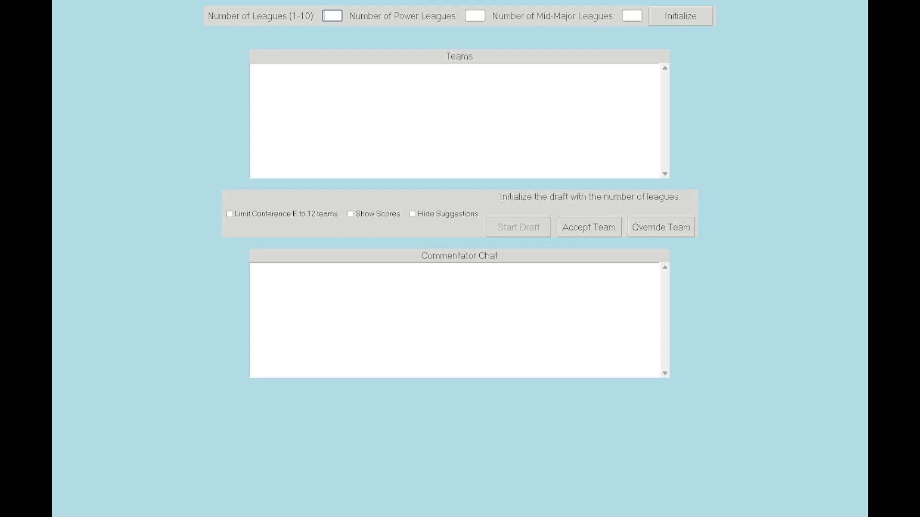
pyautogui.write('10')
pyautogui.click(474, 16)
pyautogui.write('4')
pyautogui.click(632, 16)
pyautogui.write('1')
# Limit Conference E to 12 teams, show scores, hide suggestions, and initialize the leagues
pyautogui.click(229, 214)
pyautogui.click(412, 213)
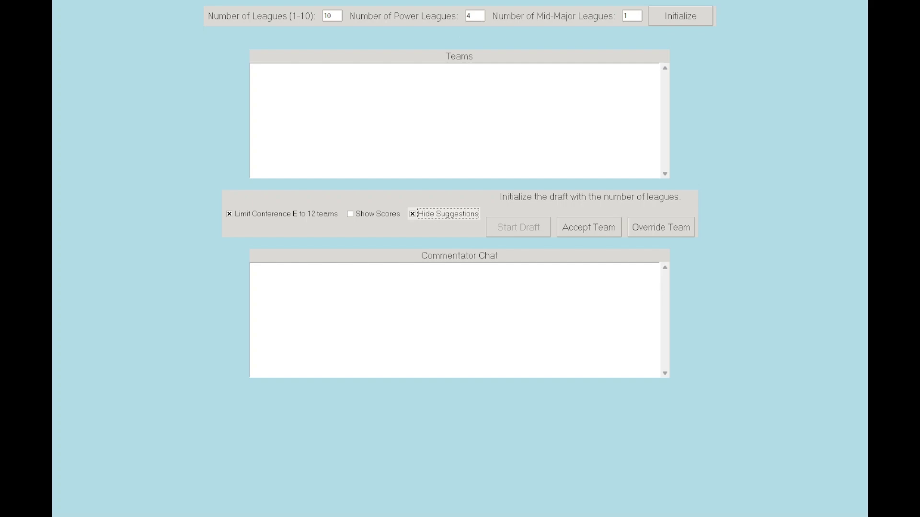
pyautogui.click(350, 214)
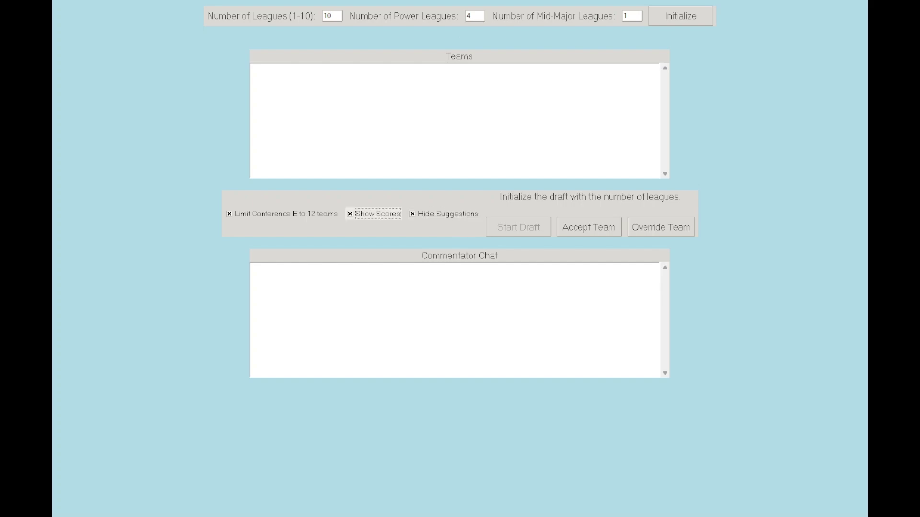
pyautogui.click(680, 15)
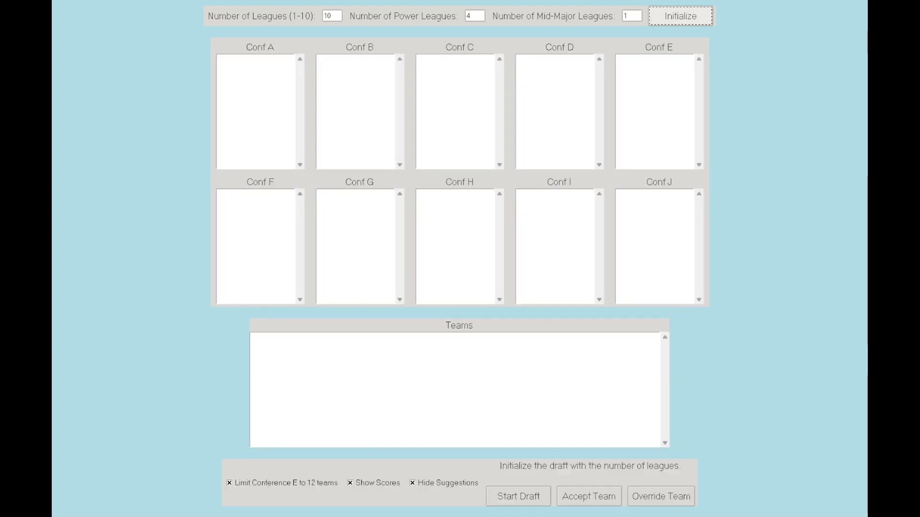
# Start the draft and review the full list of team scores for Conf A's opening pick
pyautogui.click(518, 496)
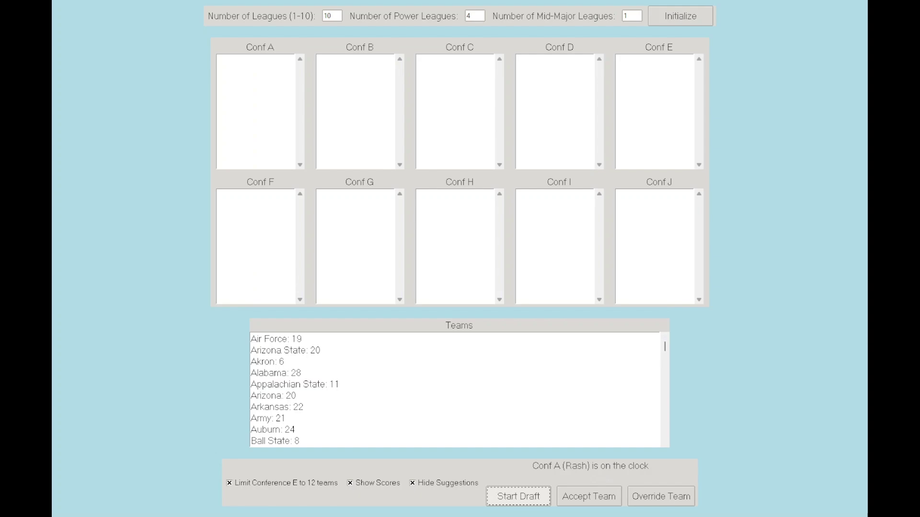
pyautogui.scroll(-13, 455, 390)
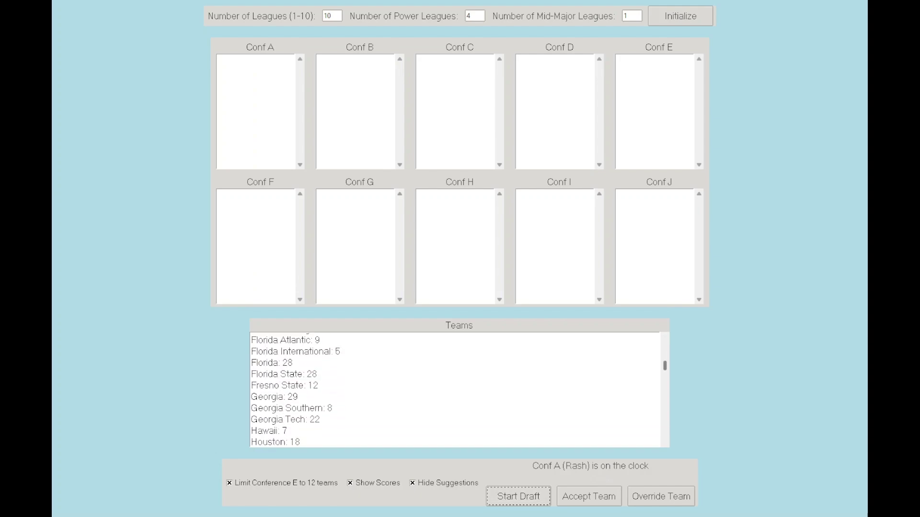
pyautogui.scroll(-6, 455, 390)
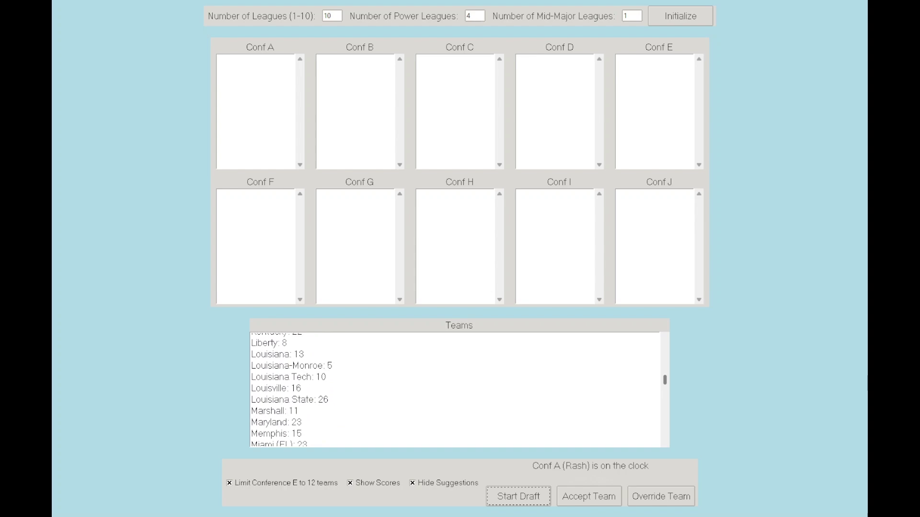
pyautogui.scroll(-6, 455, 389)
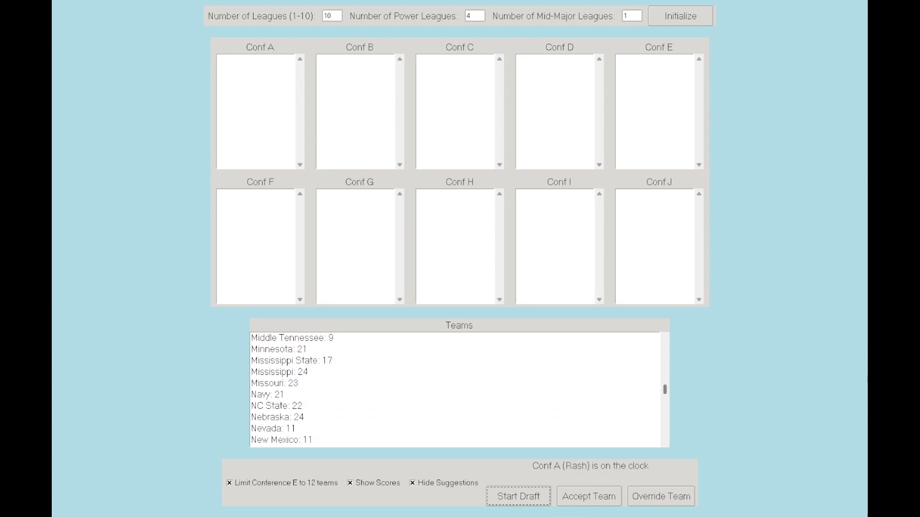
pyautogui.scroll(-2, 455, 389)
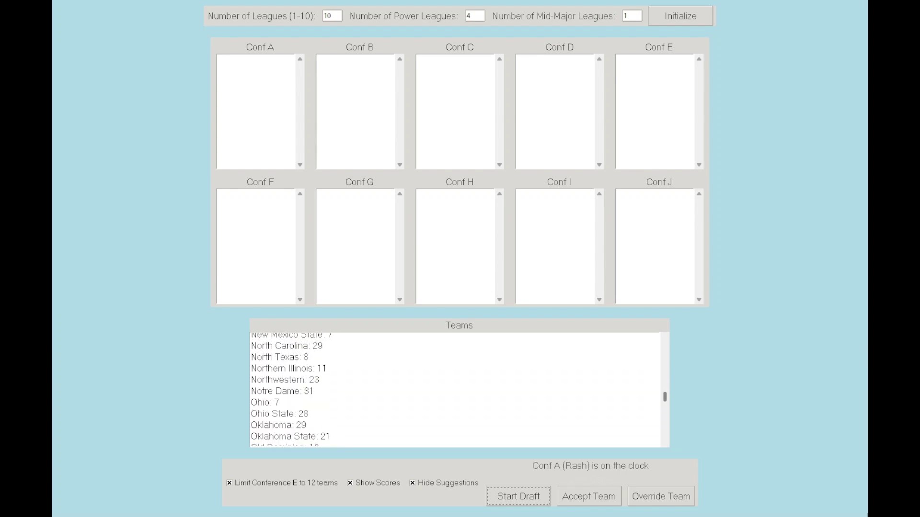
pyautogui.scroll(-5, 455, 389)
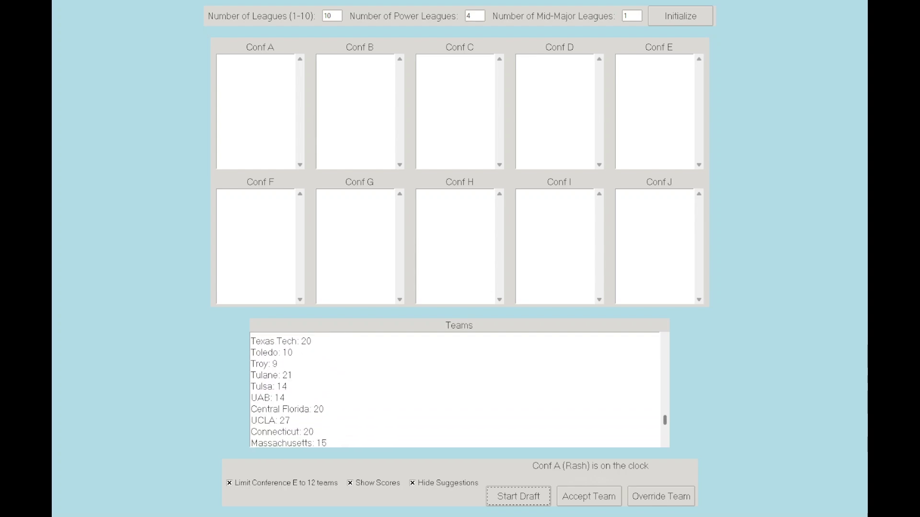
pyautogui.scroll(20, 455, 390)
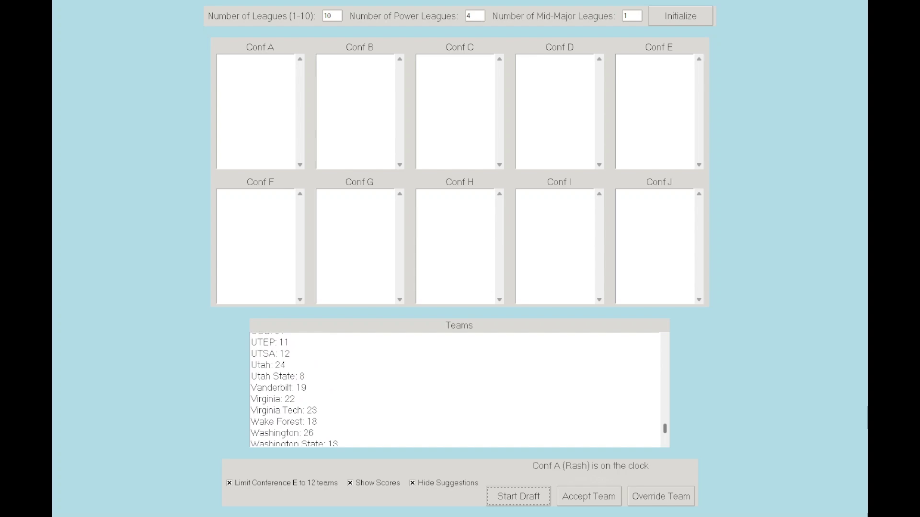
# Accept the program's team picks for Conf A through Conf D in the first and second draft rounds
pyautogui.press('Tab')
pyautogui.press('space')
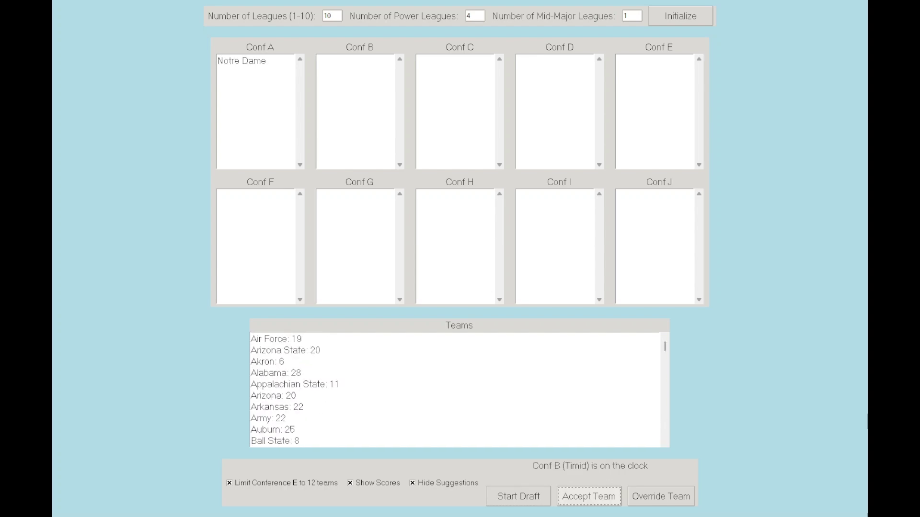
pyautogui.press('space')
pyautogui.press('space')
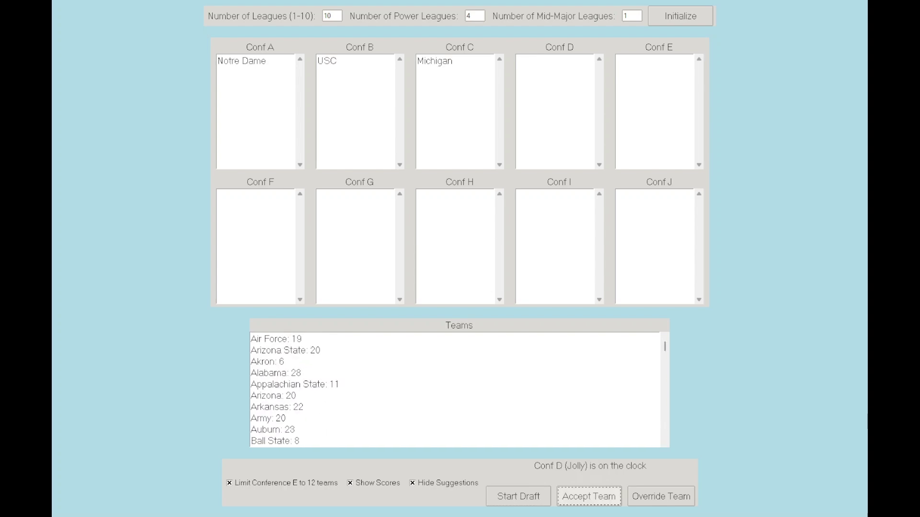
pyautogui.press('space')
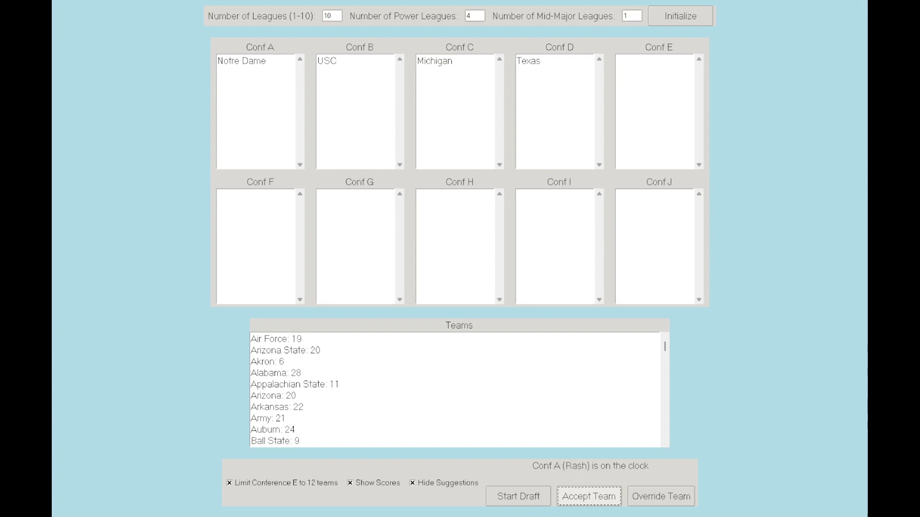
pyautogui.press('space')
pyautogui.press('space')
pyautogui.press('space')
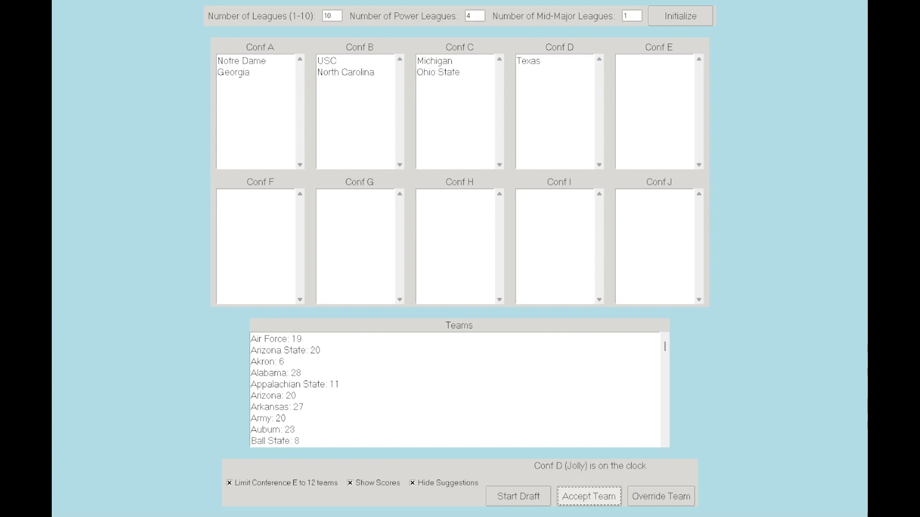
pyautogui.press('space')
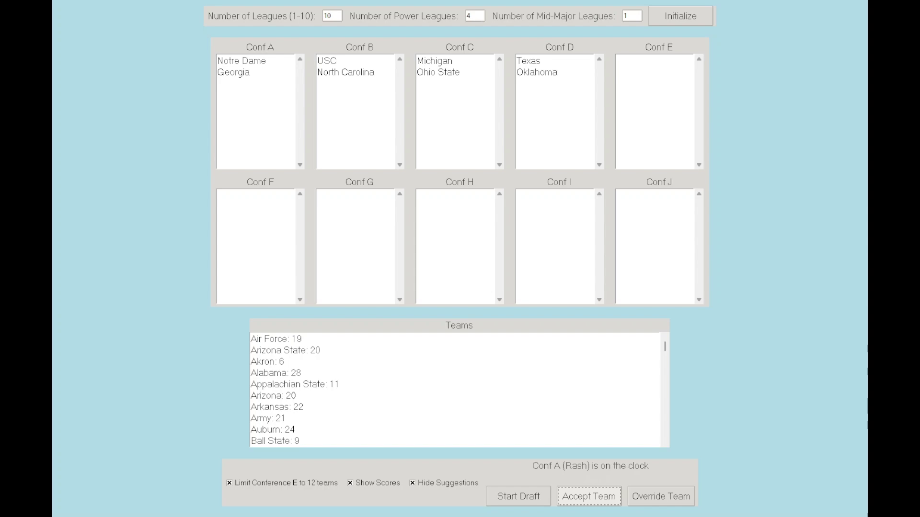
# Accept the program's third- and fourth-round team picks for Conf A through Conf D
pyautogui.press('space')
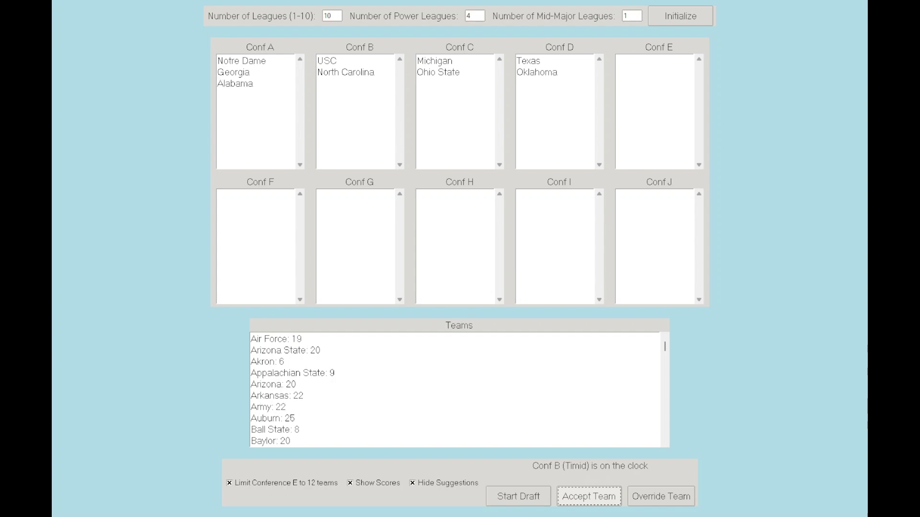
pyautogui.press('space')
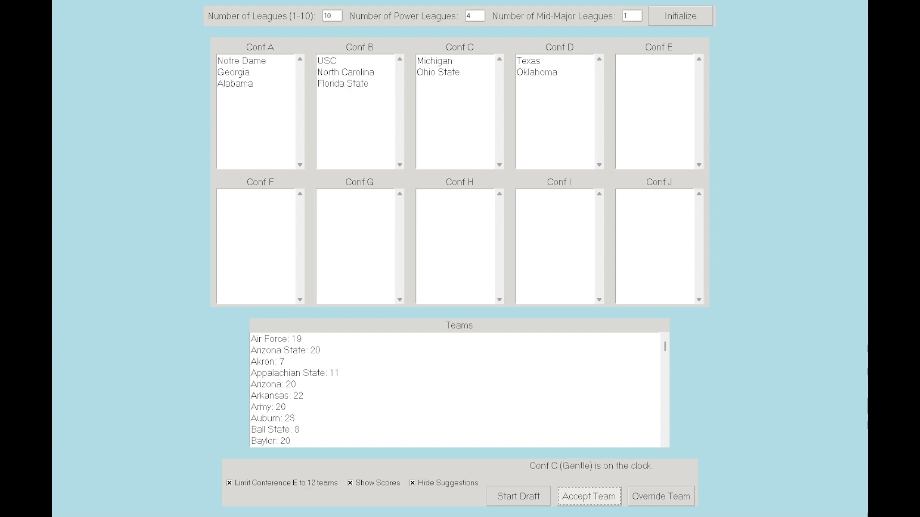
pyautogui.press('space')
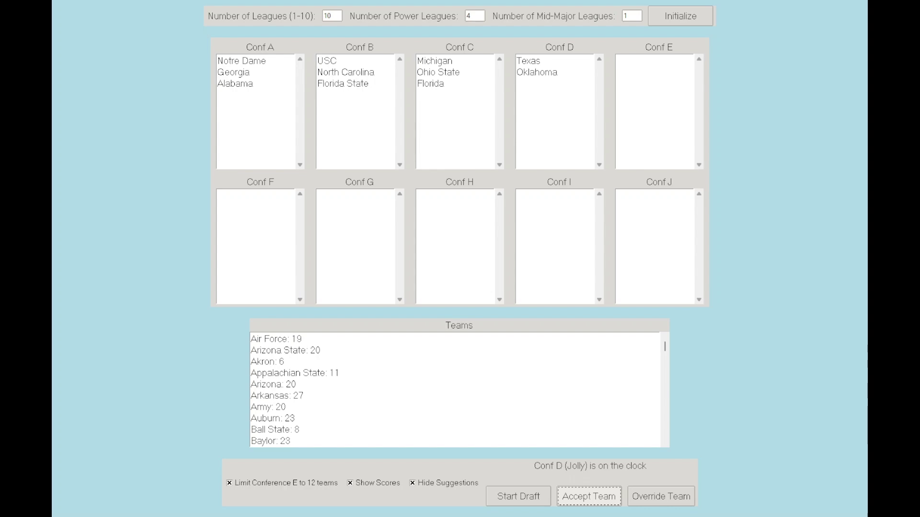
pyautogui.press('space')
pyautogui.press('space')
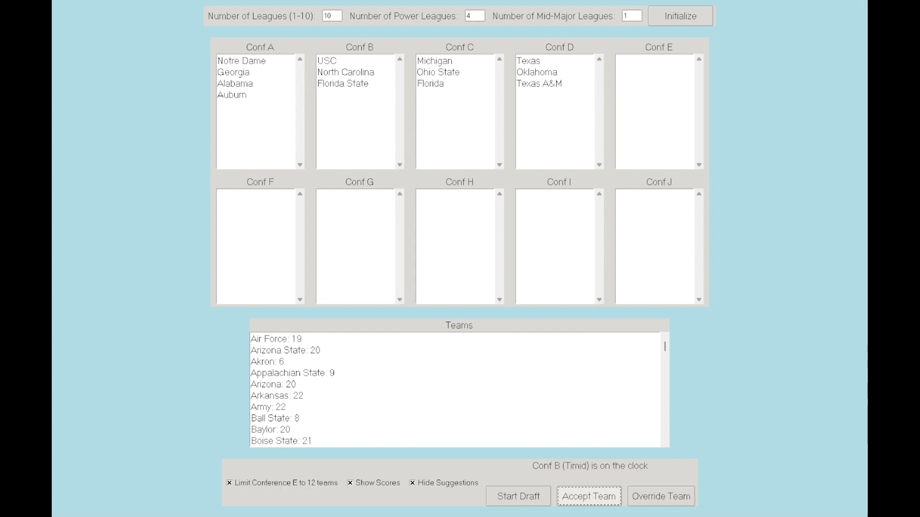
pyautogui.press('space')
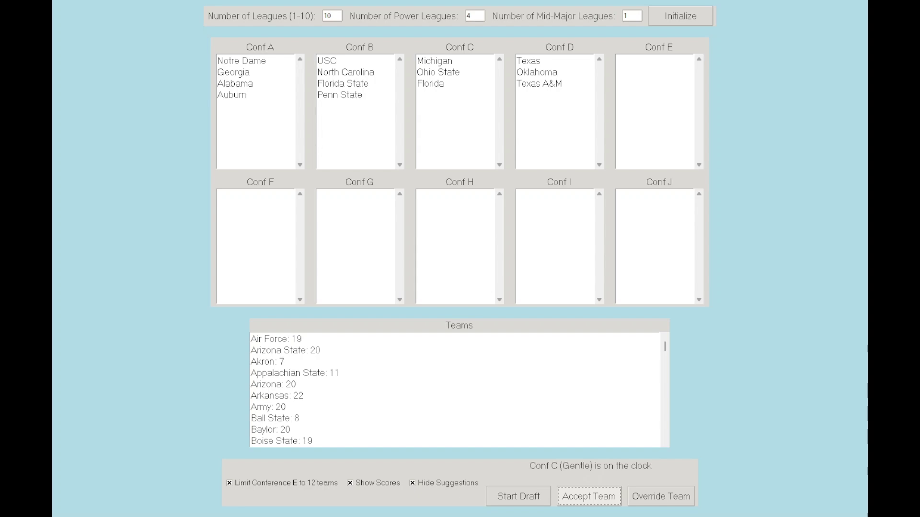
pyautogui.press('space')
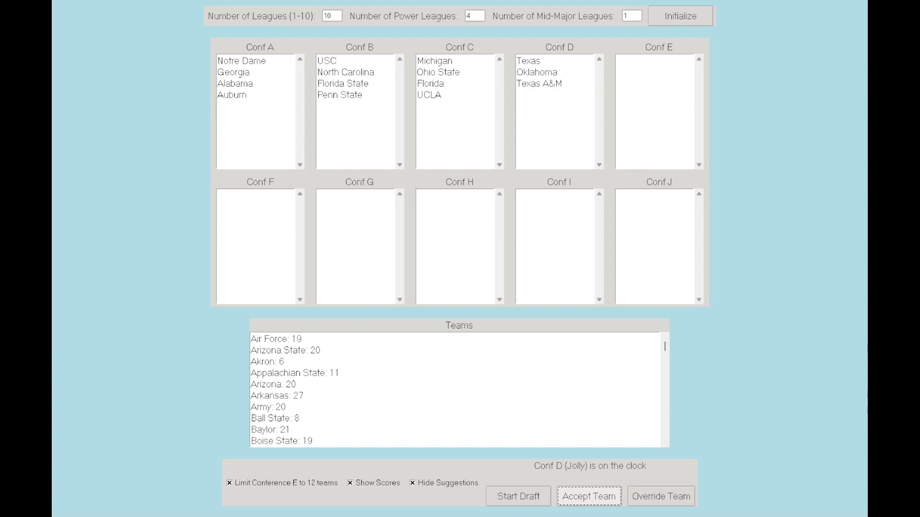
pyautogui.press('space')
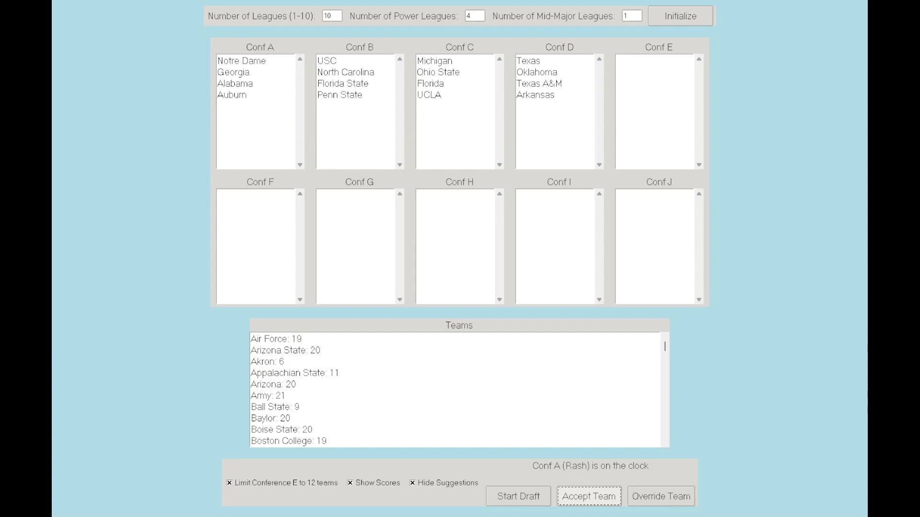
# Accept the fifth-round team picks for Conf A through Conf D and the sixth-round picks through Conf C
pyautogui.press('space')
pyautogui.press('space')
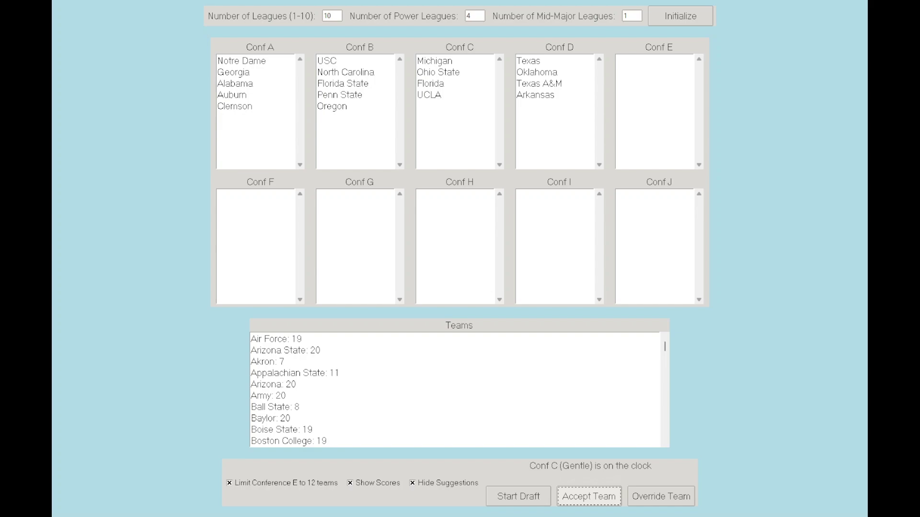
pyautogui.press('space')
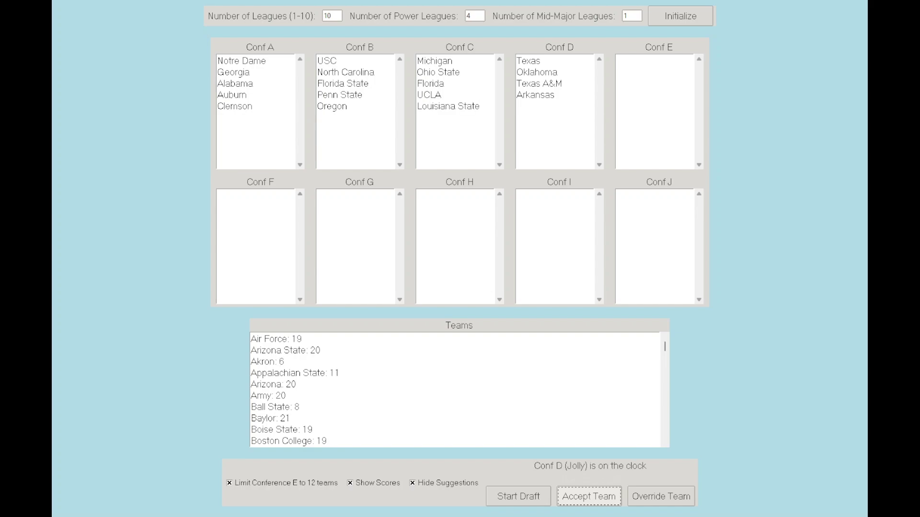
pyautogui.press('space')
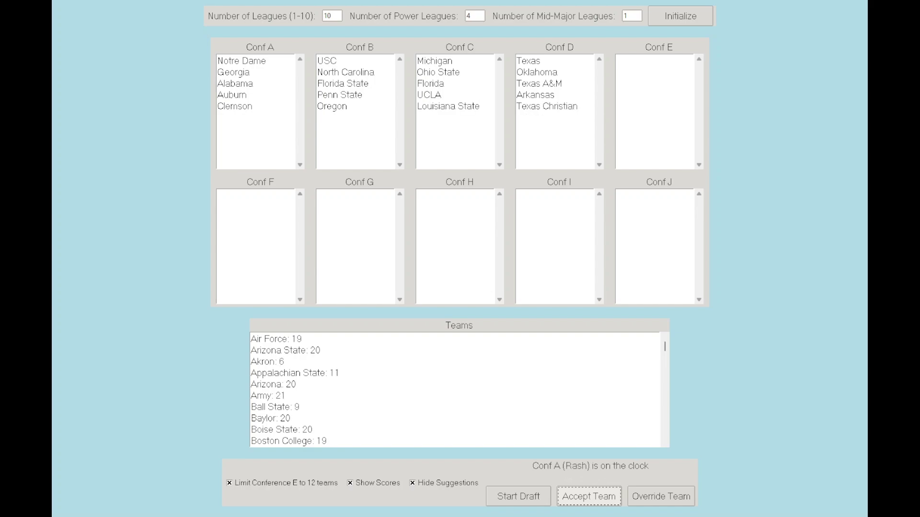
pyautogui.press('space')
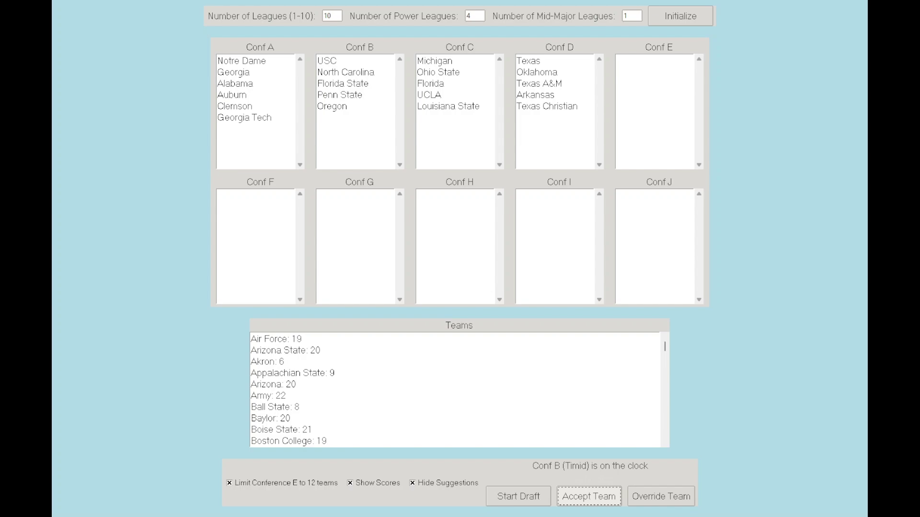
pyautogui.press('space')
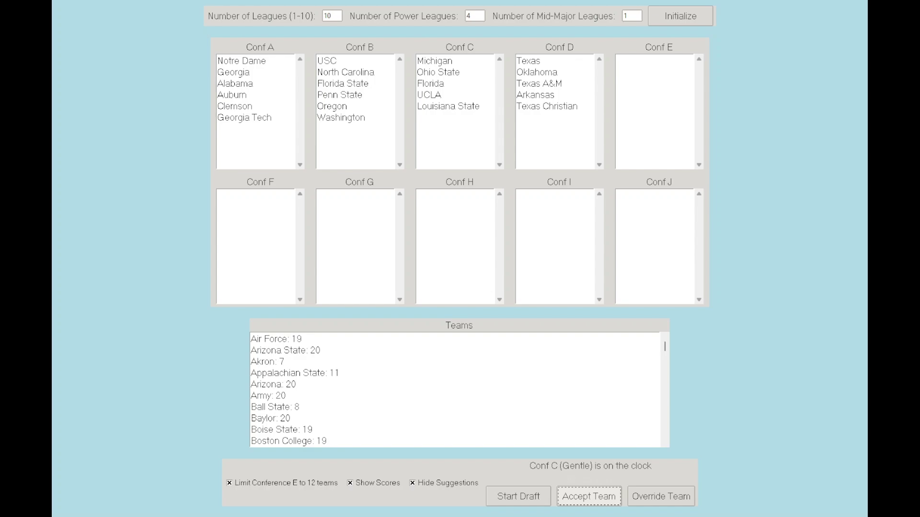
pyautogui.press('space')
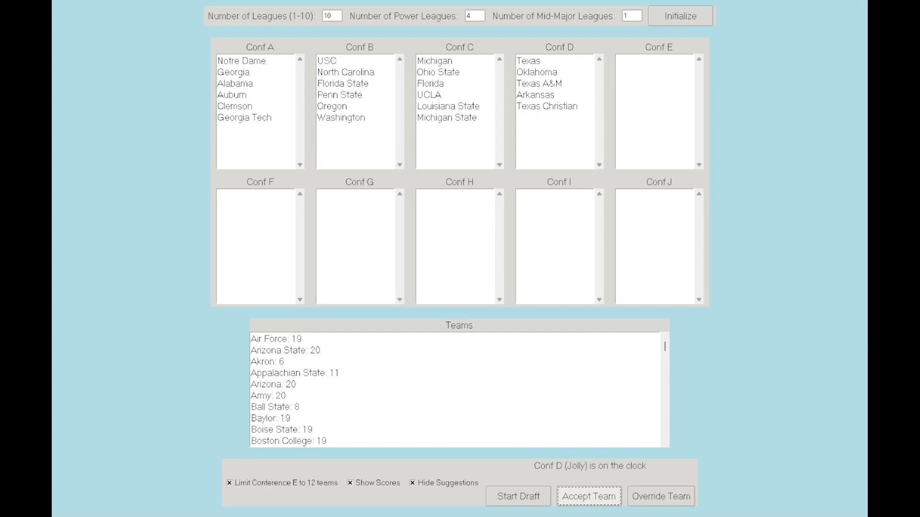
# Accept Conf D's sixth-round team pick and the seventh-round picks for Conf A through Conf D
pyautogui.press('space')
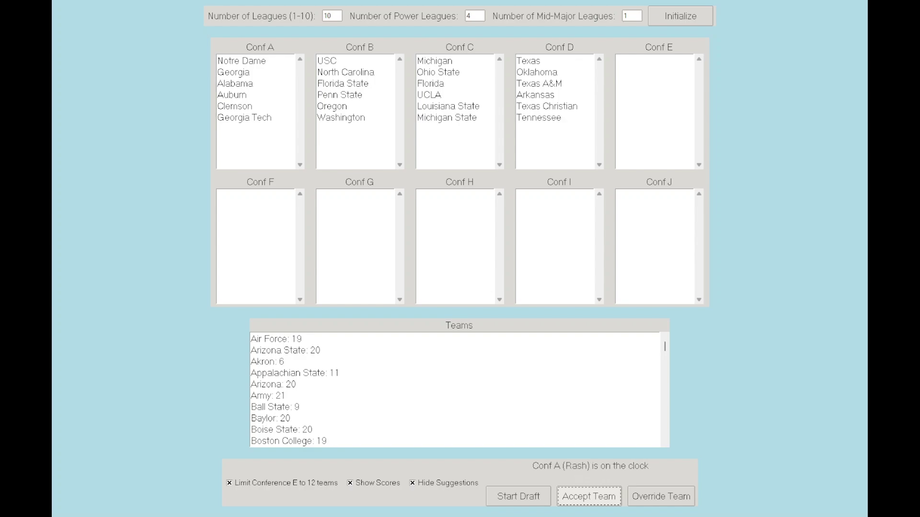
pyautogui.press('space')
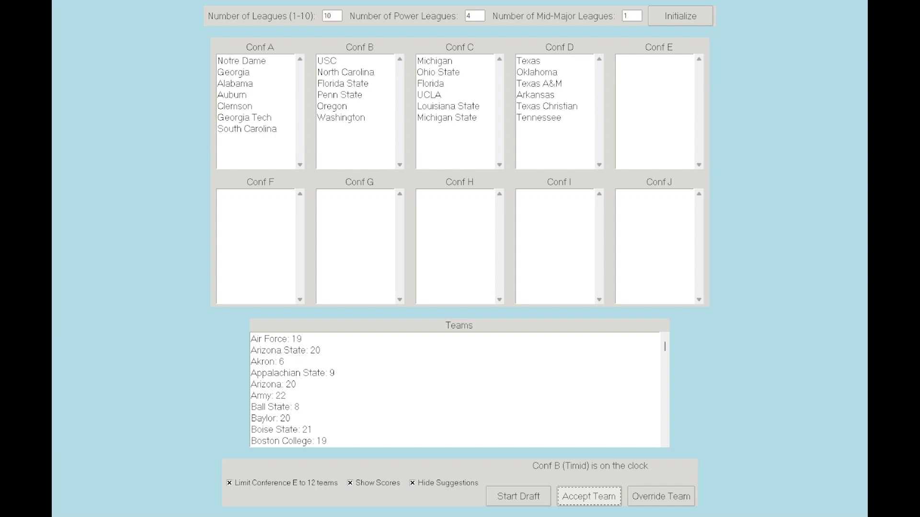
pyautogui.press('space')
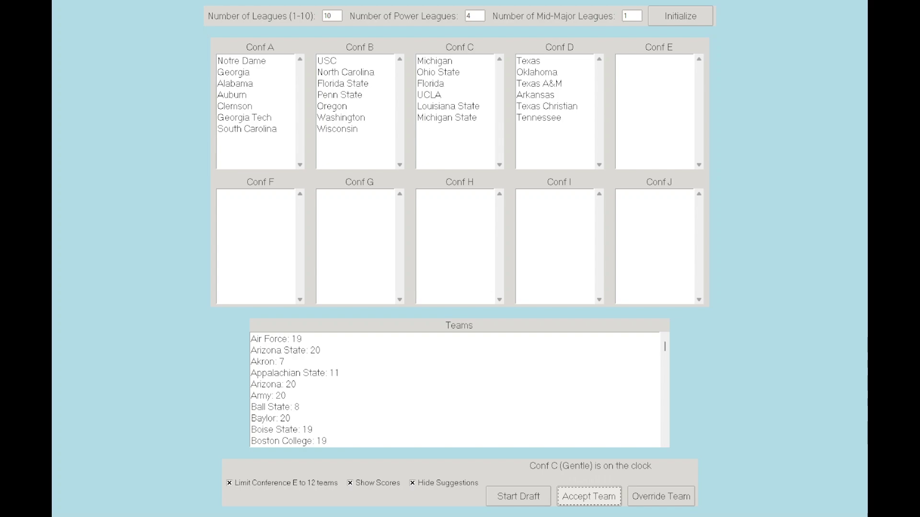
pyautogui.press('space')
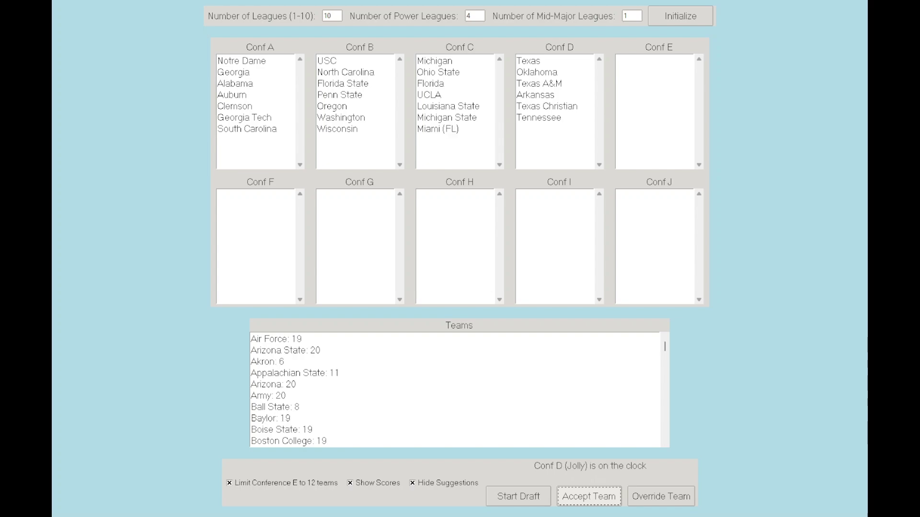
pyautogui.press('space')
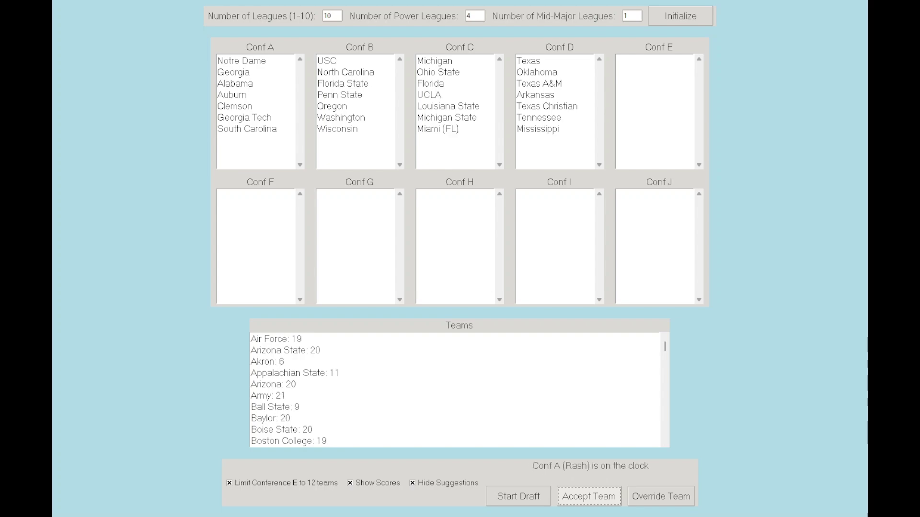
# Accept the program's eighth- and ninth-round team picks for Conf A through Conf D
pyautogui.press('space')
pyautogui.press('space')
pyautogui.press('space')
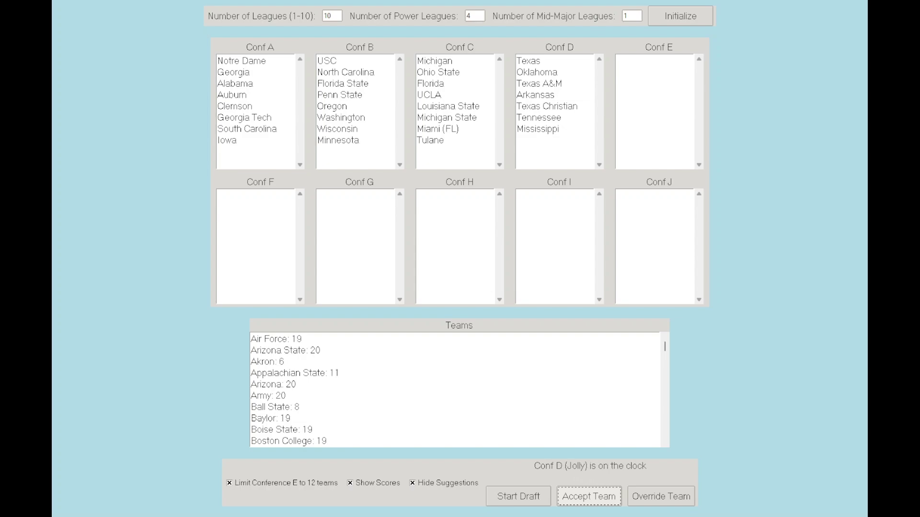
pyautogui.press('space')
pyautogui.press('space')
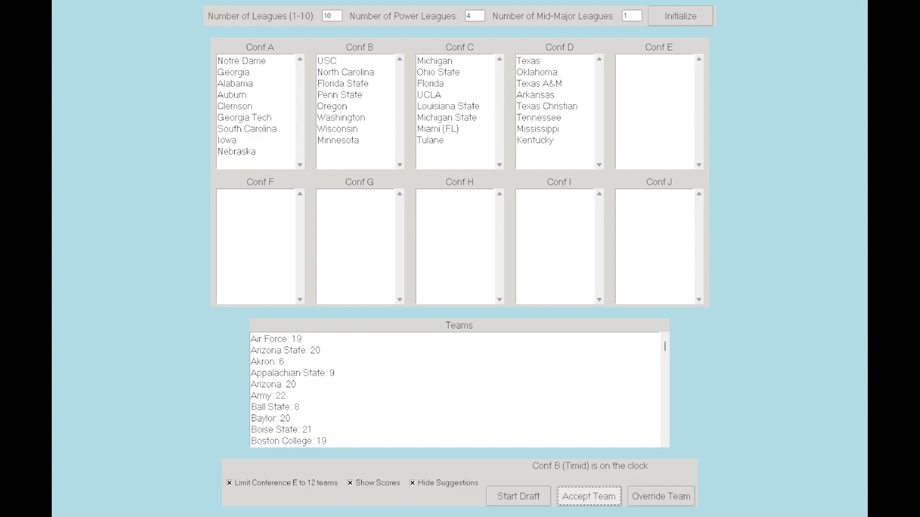
pyautogui.press('space')
pyautogui.press('space')
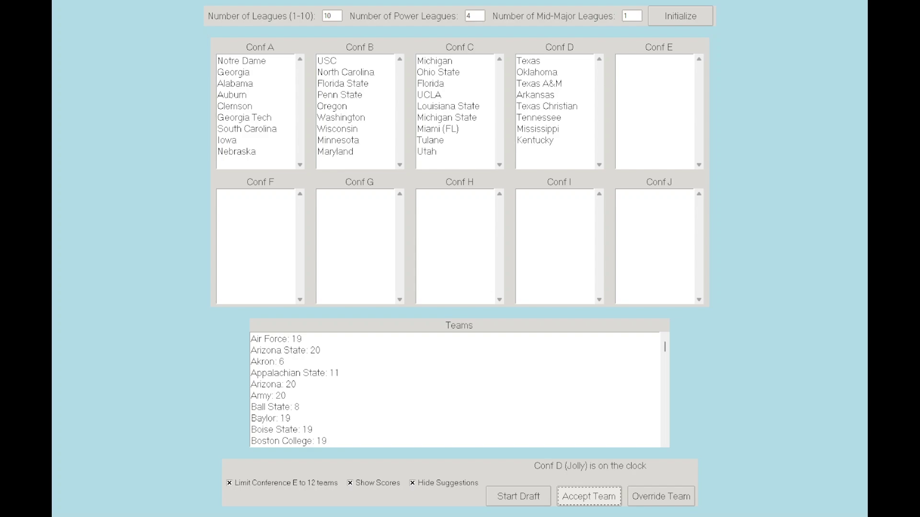
pyautogui.press('space')
# Accept the program's tenth- and eleventh-round team picks for Conf A through Conf D
pyautogui.press('space')
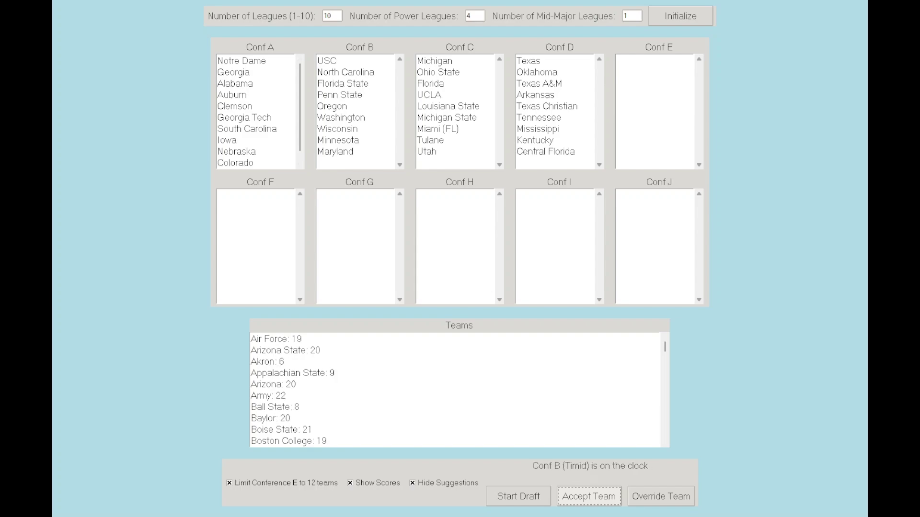
pyautogui.press('space')
pyautogui.press('space')
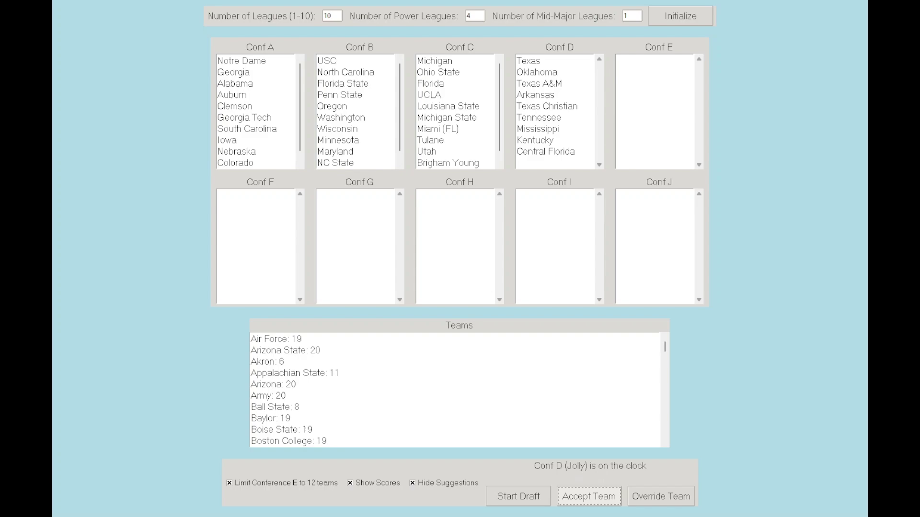
pyautogui.press('space')
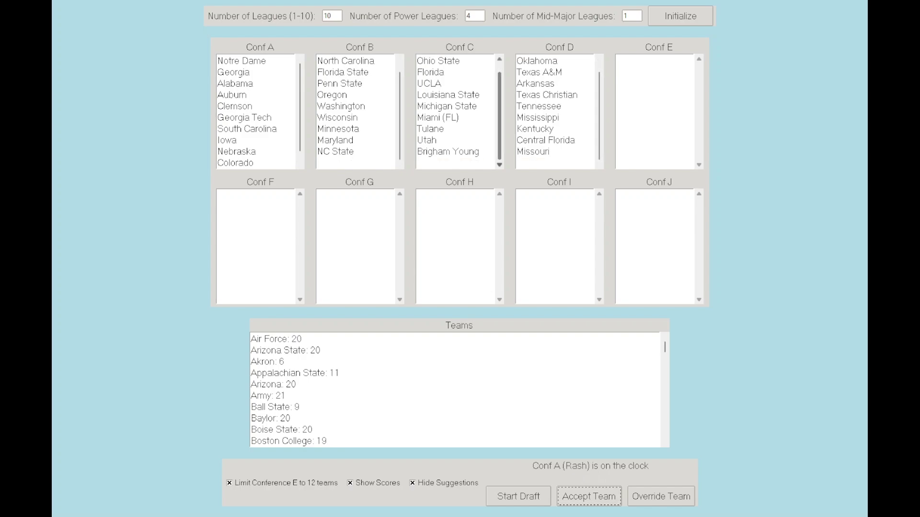
pyautogui.press('space')
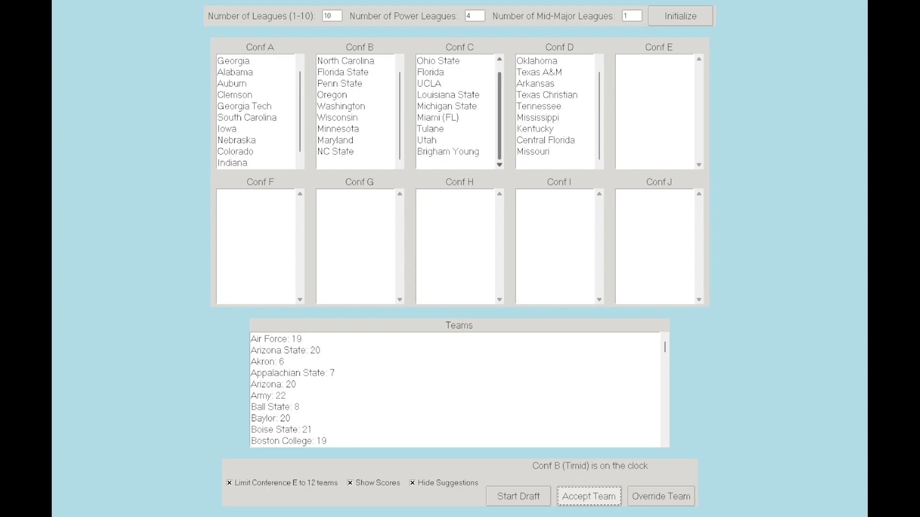
pyautogui.press('space')
pyautogui.press('space')
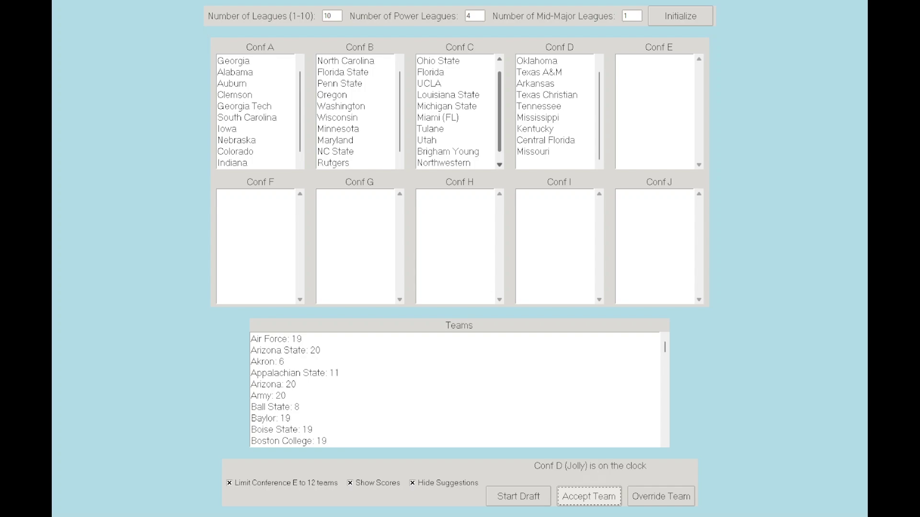
pyautogui.press('space')
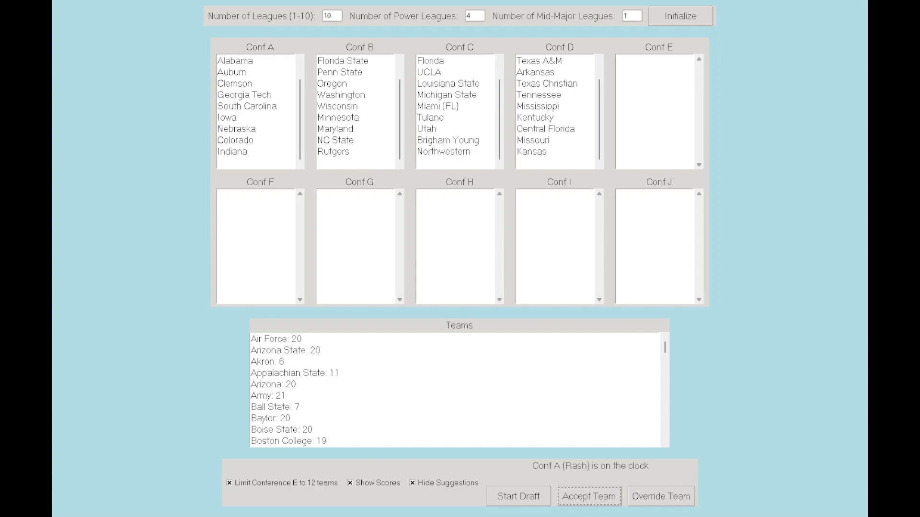
# Accept the program's twelfth- and thirteenth-round team picks for Conf A through Conf D
pyautogui.press('space')
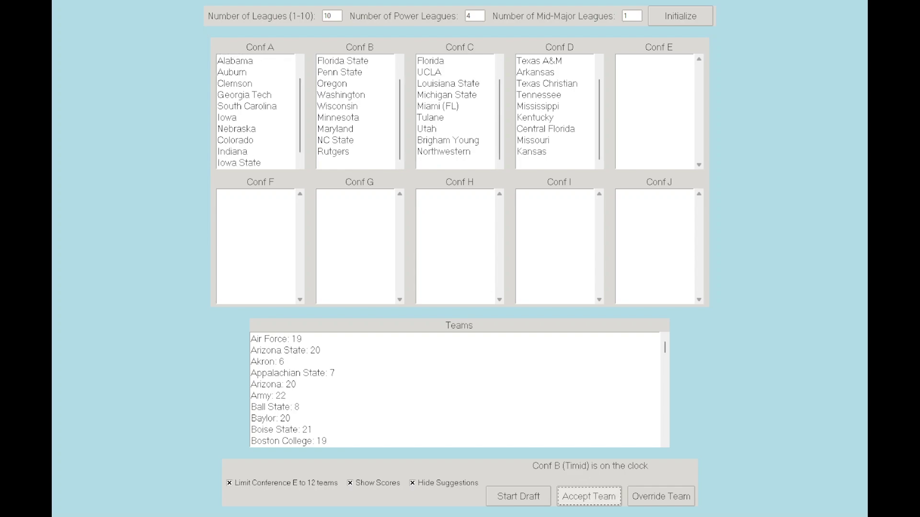
pyautogui.press('space')
pyautogui.press('space')
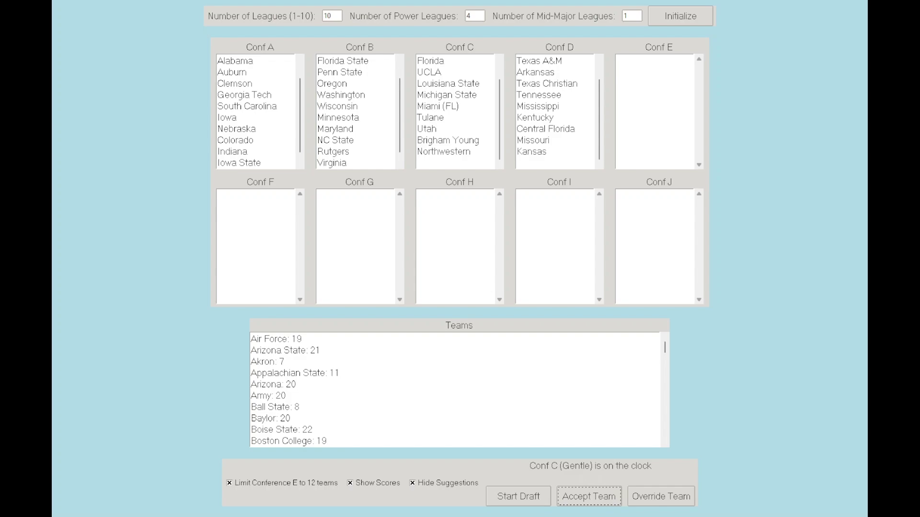
pyautogui.press('space')
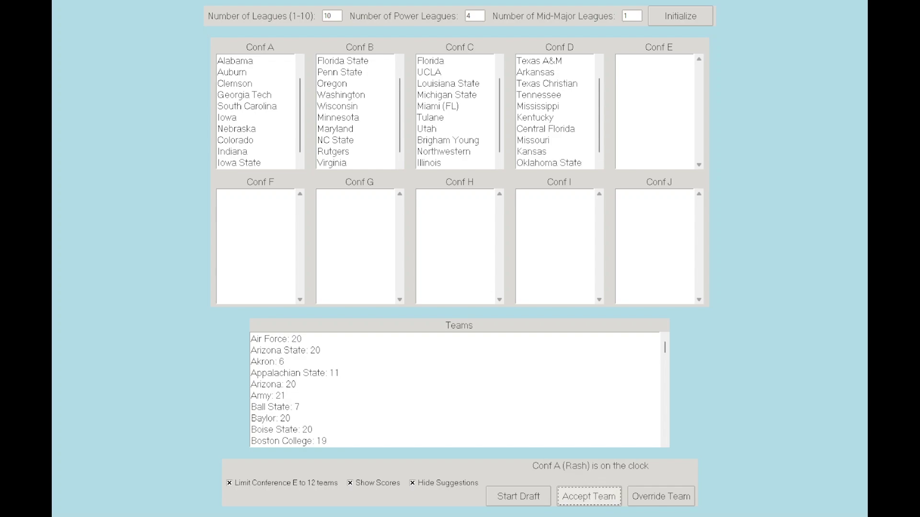
pyautogui.press('space')
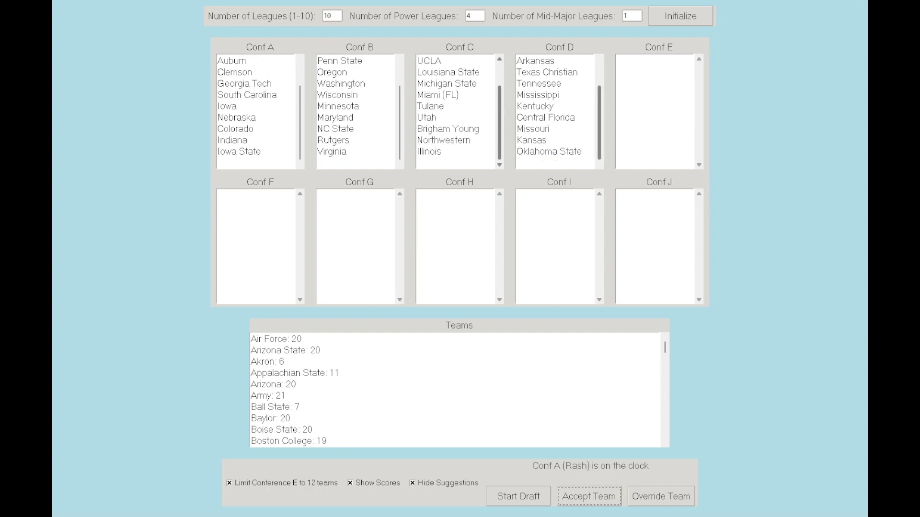
pyautogui.press('space')
pyautogui.press('space')
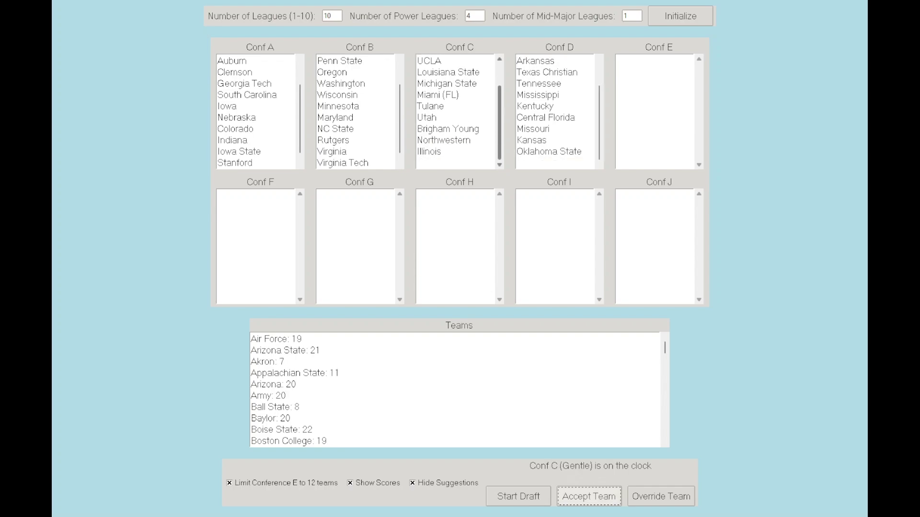
pyautogui.press('space')
pyautogui.press('space')
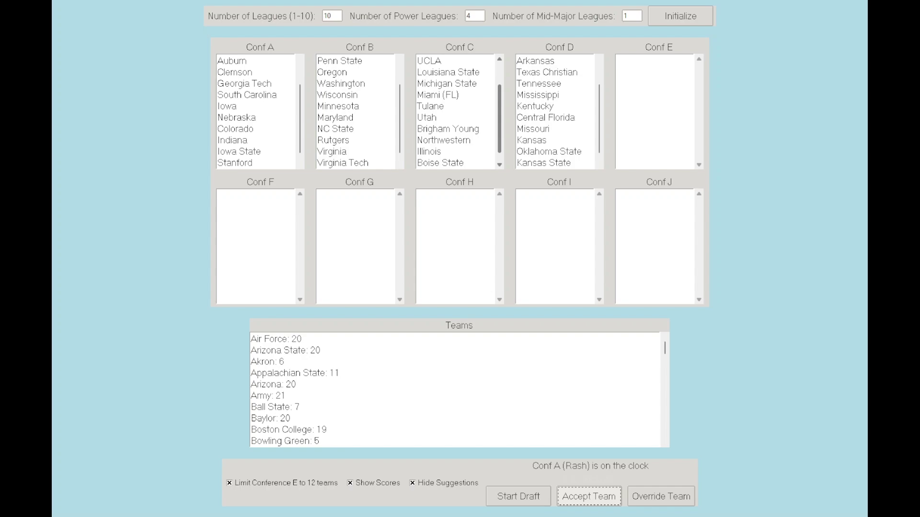
# Accept the program's fourteenth-round team picks for Conf A through Conf D
pyautogui.press('space')
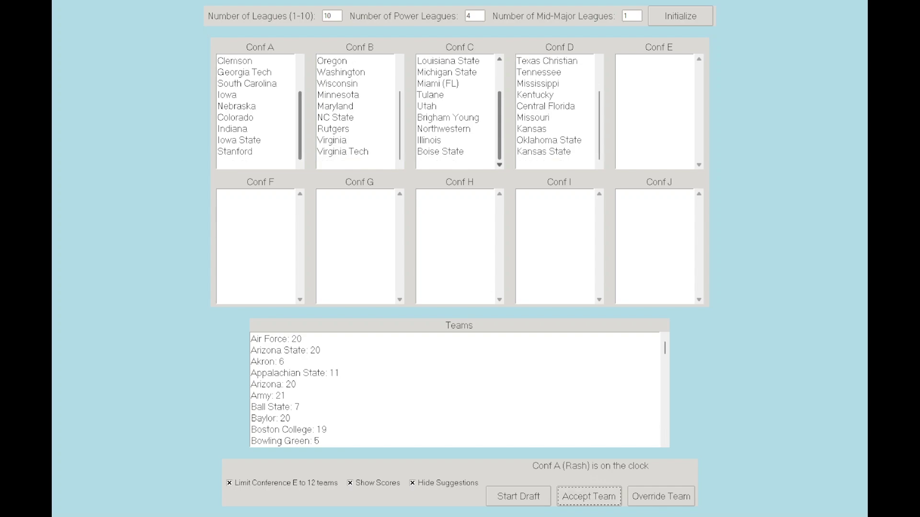
pyautogui.press('space')
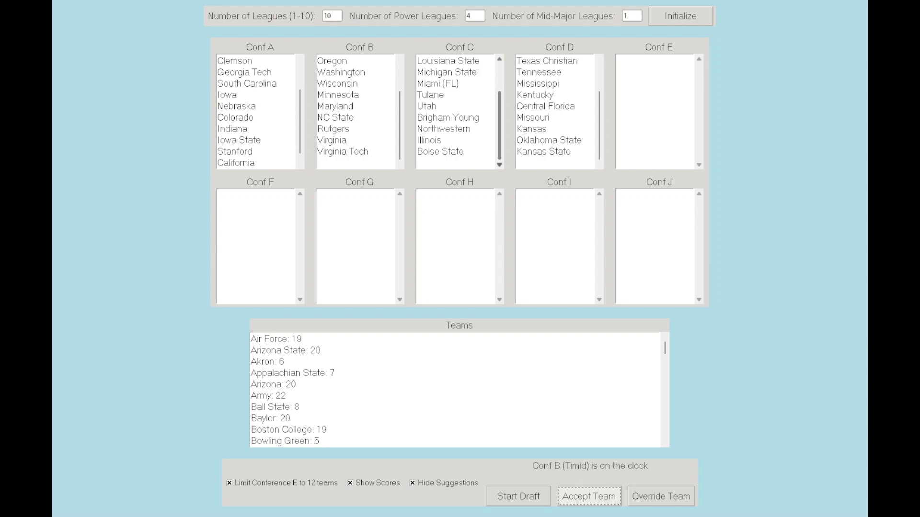
pyautogui.press('space')
pyautogui.press('space')
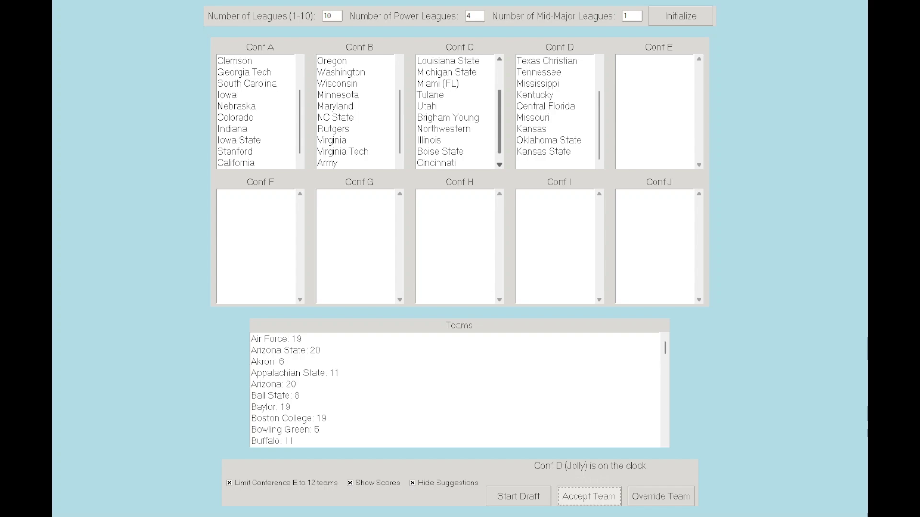
pyautogui.press('space')
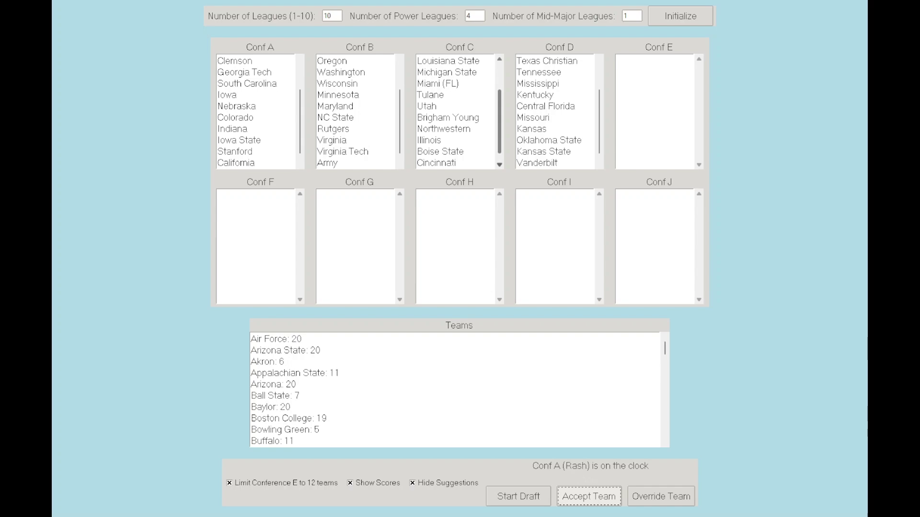
# Review the scores of the remaining undrafted teams for Conf A's fifteenth-round pick
pyautogui.scroll(-20, 459, 390)
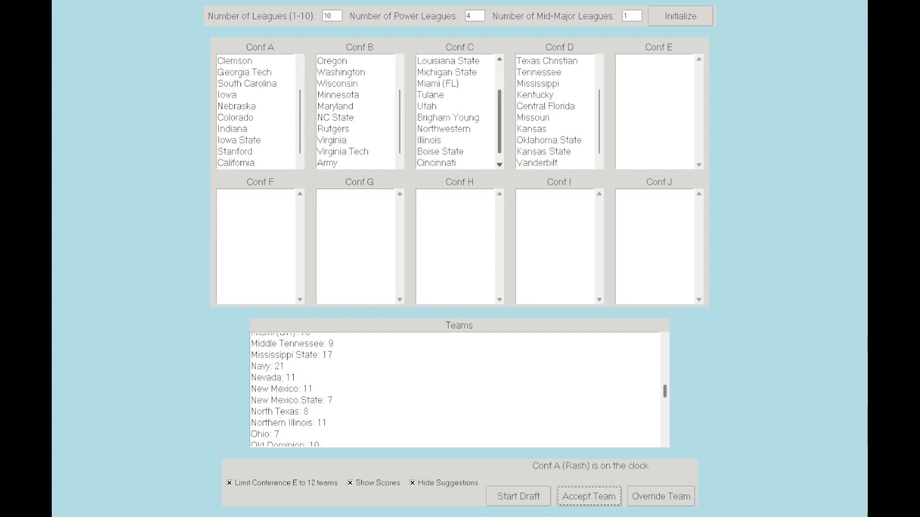
pyautogui.scroll(-6, 459, 389)
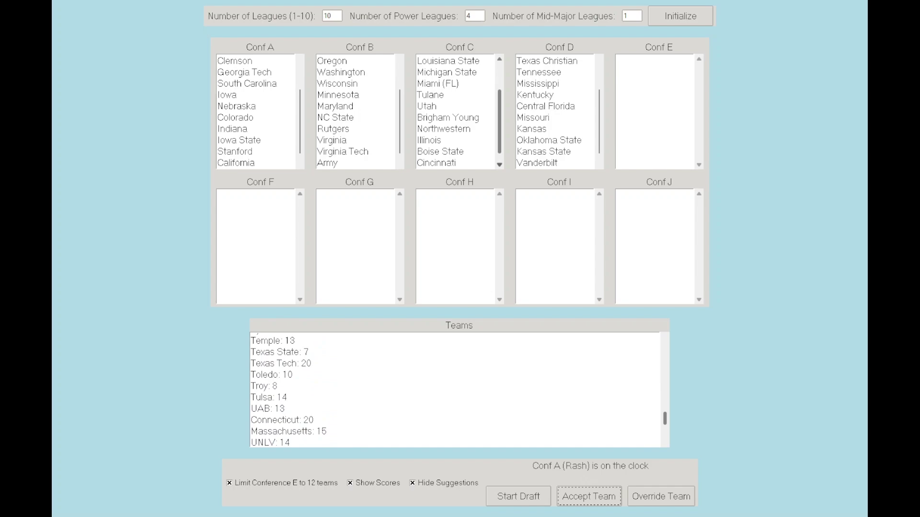
pyautogui.scroll(-2, 459, 390)
pyautogui.scroll(7, 458, 389)
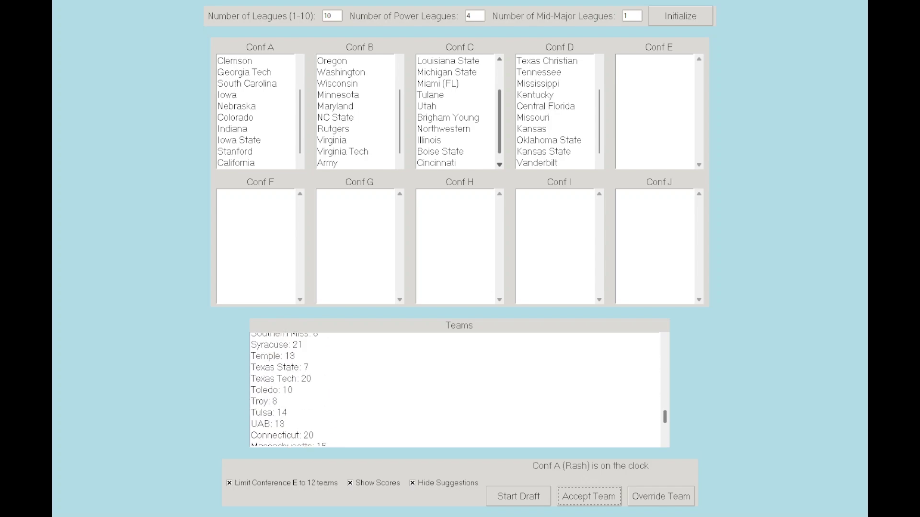
pyautogui.scroll(7, 459, 389)
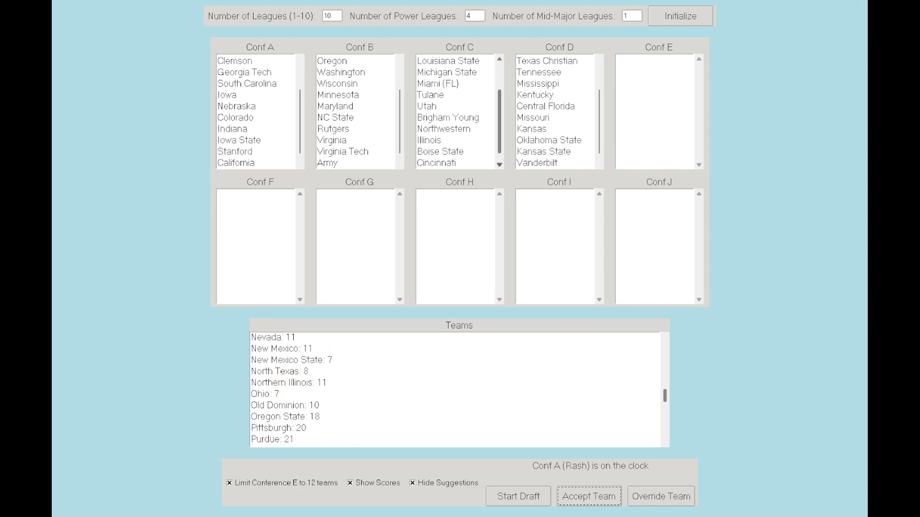
pyautogui.scroll(8, 459, 389)
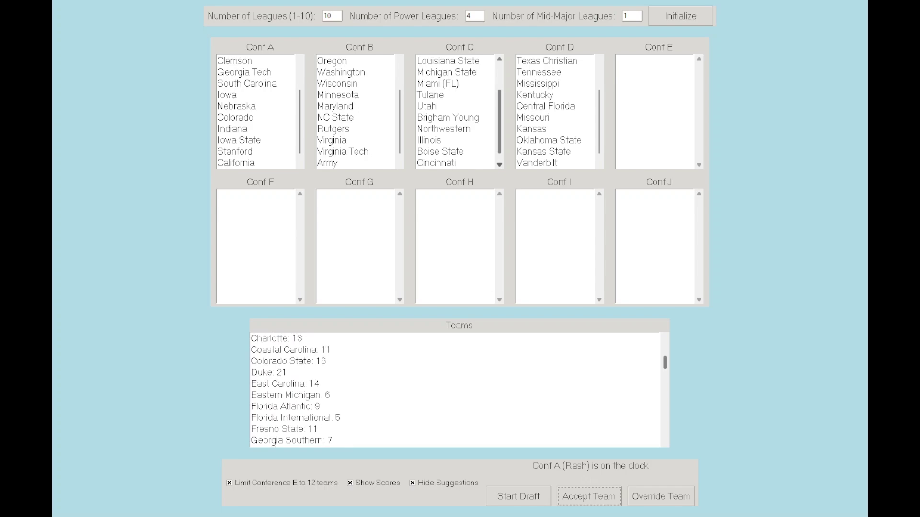
pyautogui.scroll(3, 459, 389)
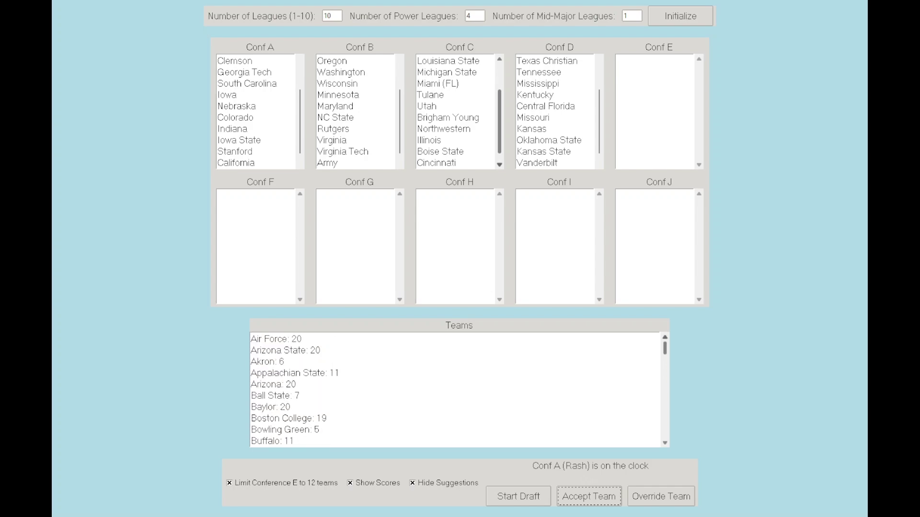
# Accept the fifteenth-round team picks for Conf A through Conf D and Conf A's sixteenth-round pick
pyautogui.press('space')
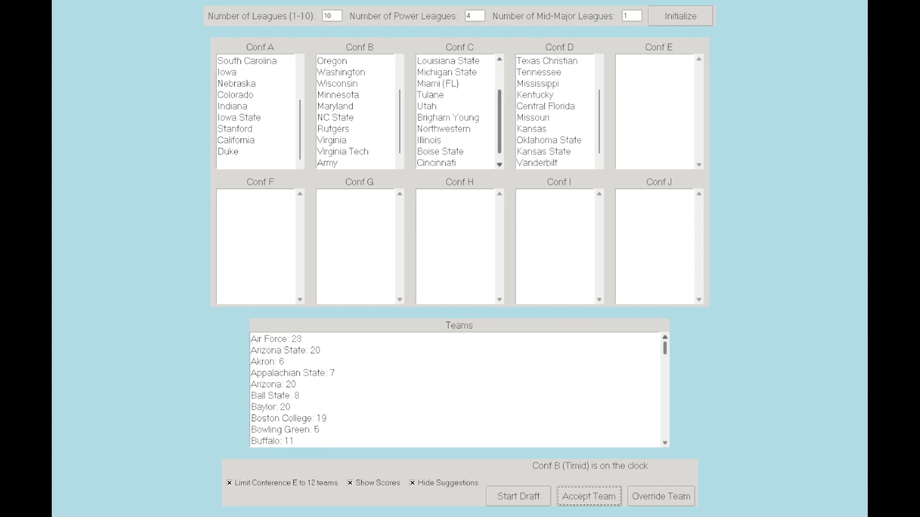
pyautogui.press('space')
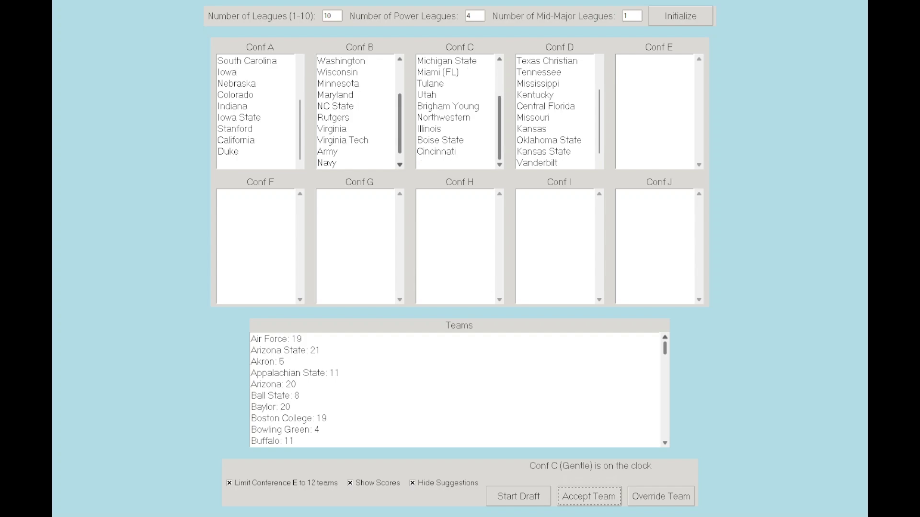
pyautogui.press('space')
pyautogui.press('space')
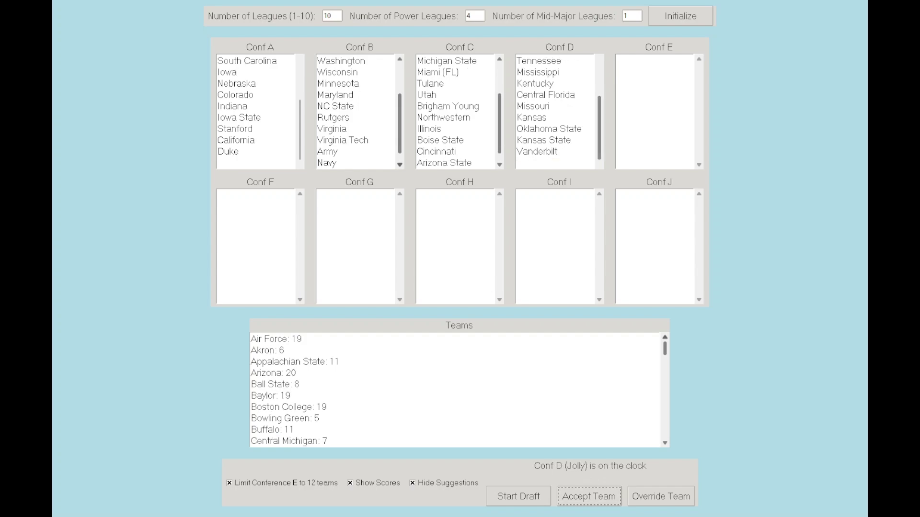
pyautogui.press('space')
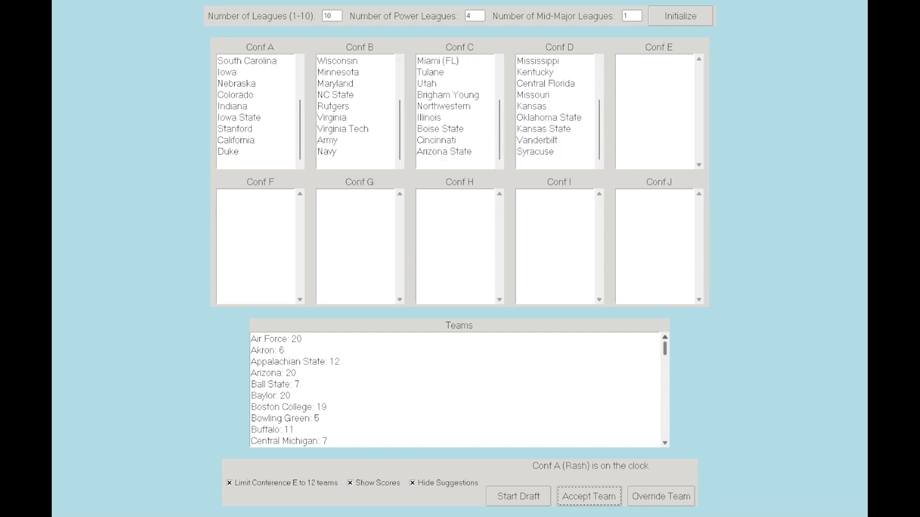
pyautogui.press('space')
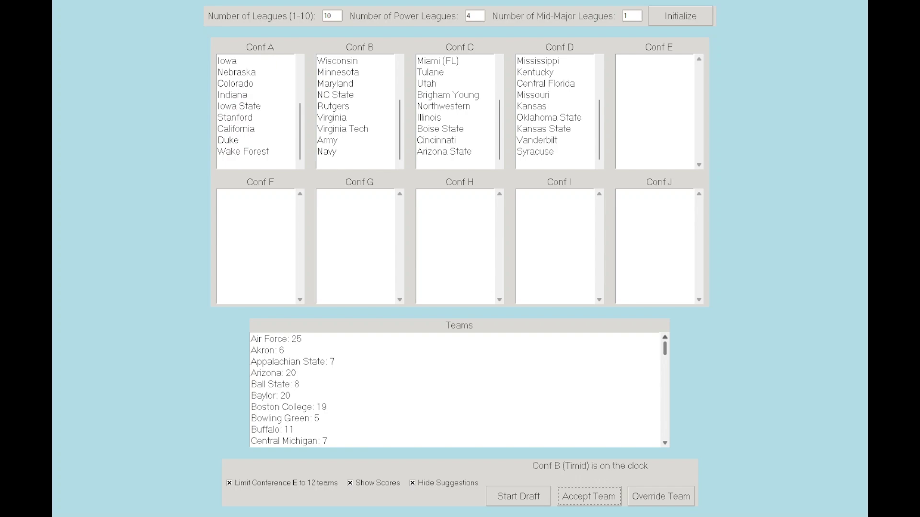
# Accept the program's sixteenth-round team picks for Conf B, Conf C and Conf D
pyautogui.press('space')
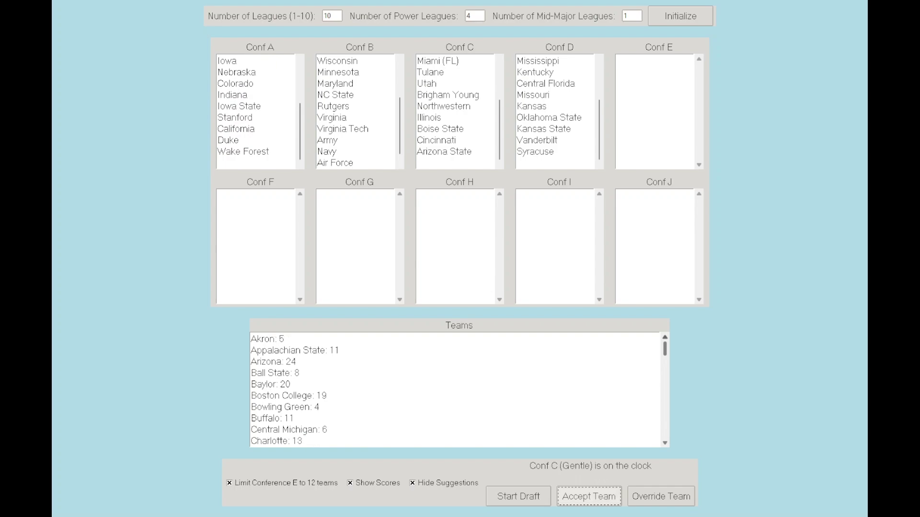
pyautogui.press('space')
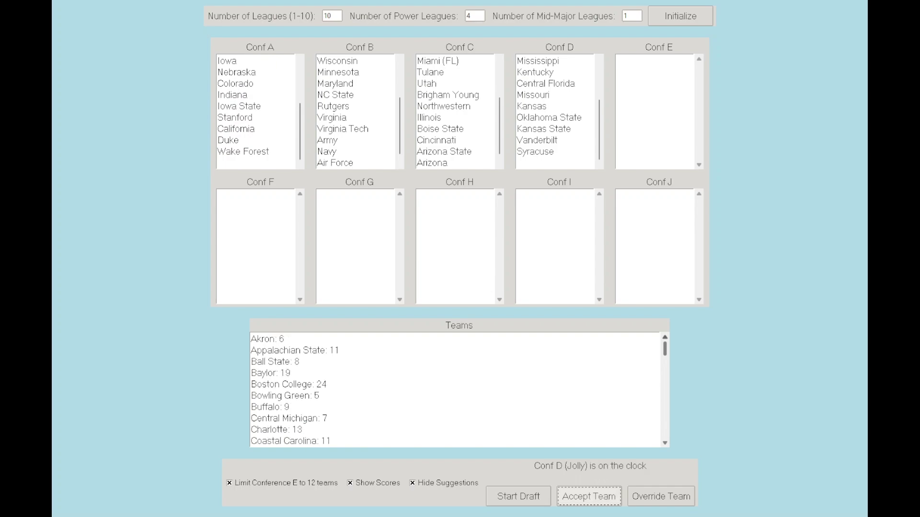
pyautogui.press('space')
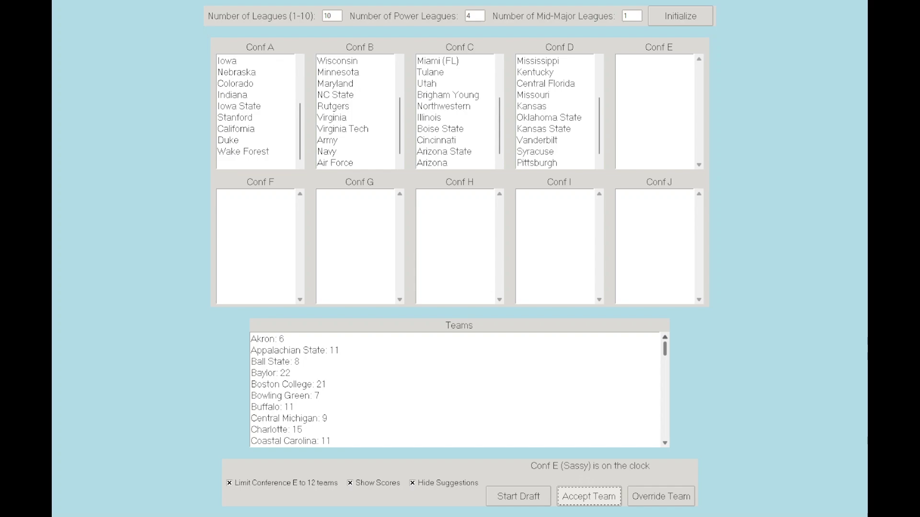
# Examine Conf A's drafted roster from its first pick to its last
pyautogui.scroll(3, 555, 112)
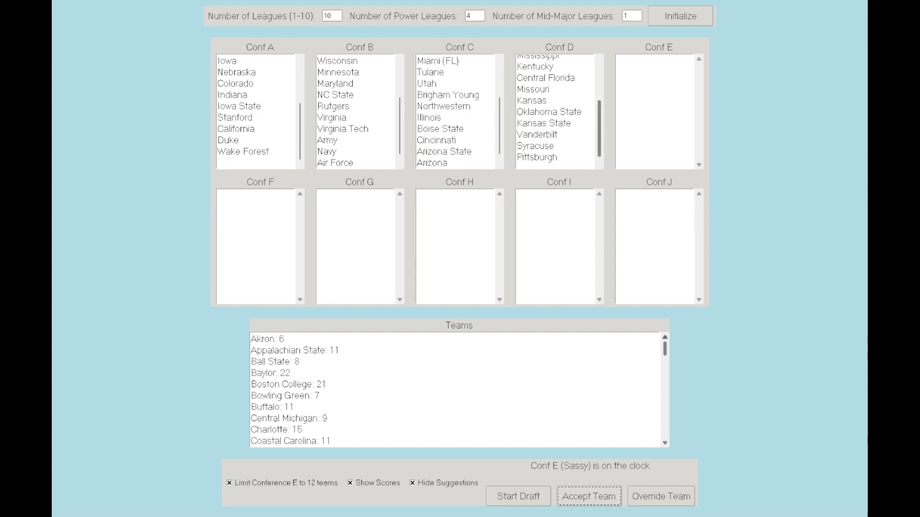
pyautogui.scroll(3, 256, 112)
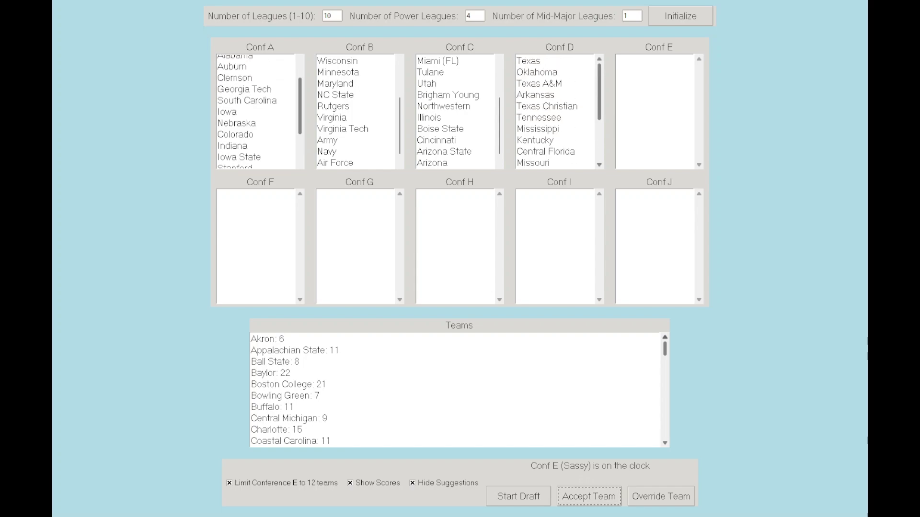
pyautogui.scroll(3, 356, 112)
pyautogui.scroll(3, 455, 112)
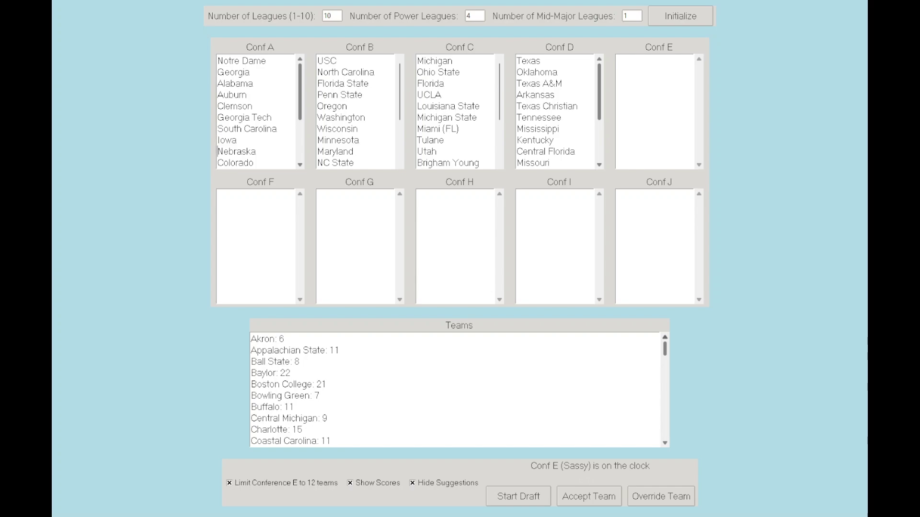
pyautogui.press('Down')
pyautogui.press('Down')
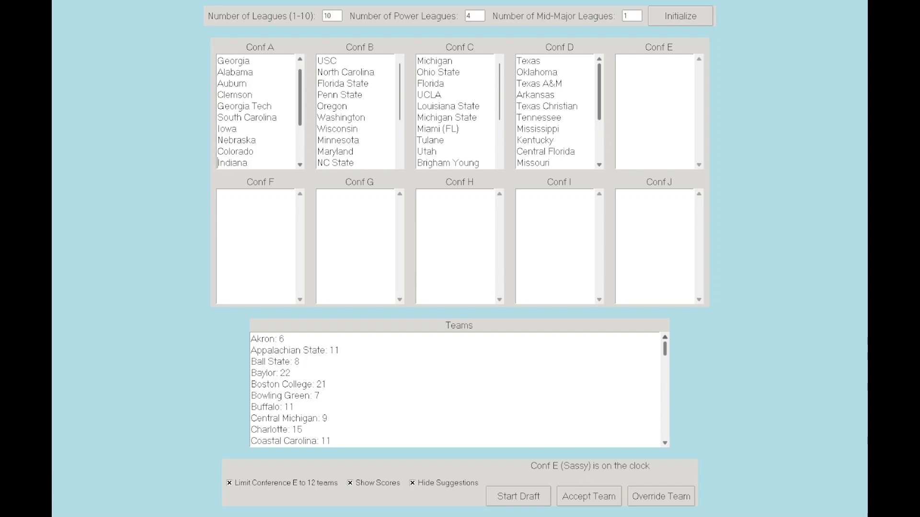
pyautogui.press('Down')
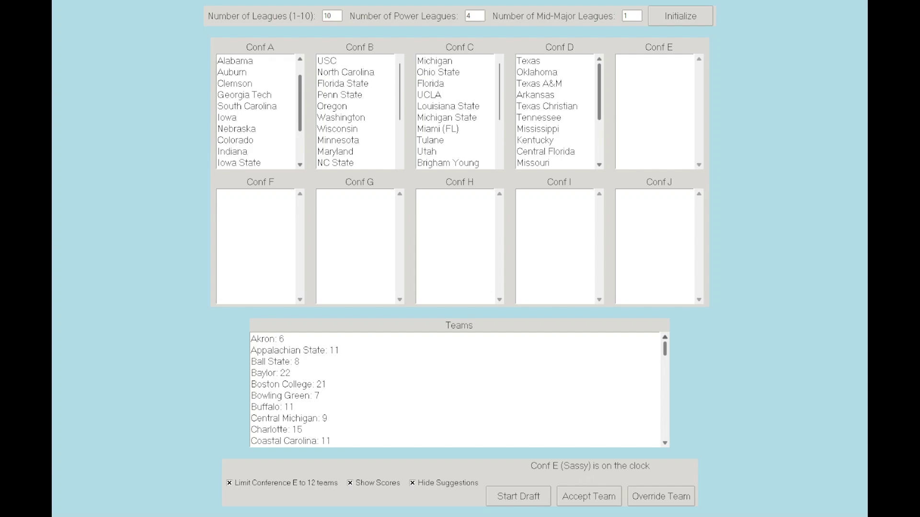
pyautogui.press('Down')
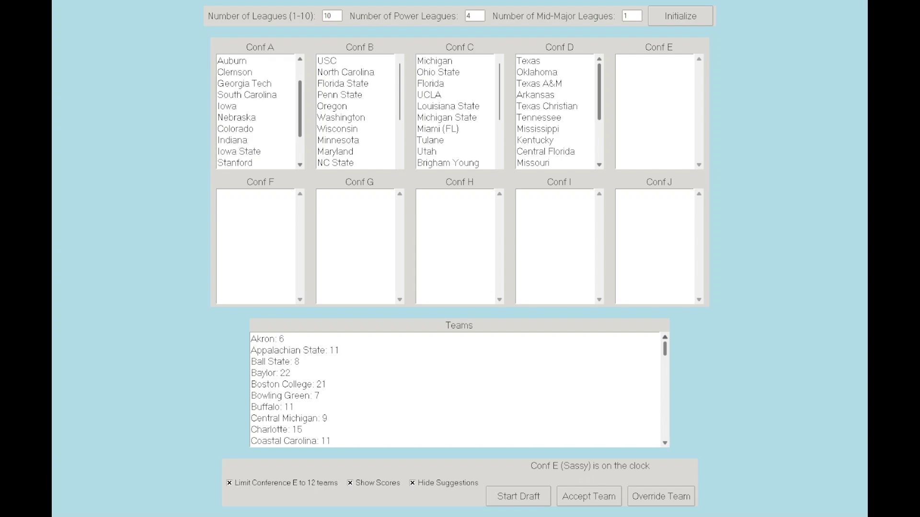
pyautogui.hotkey('ctrl', 'Home')
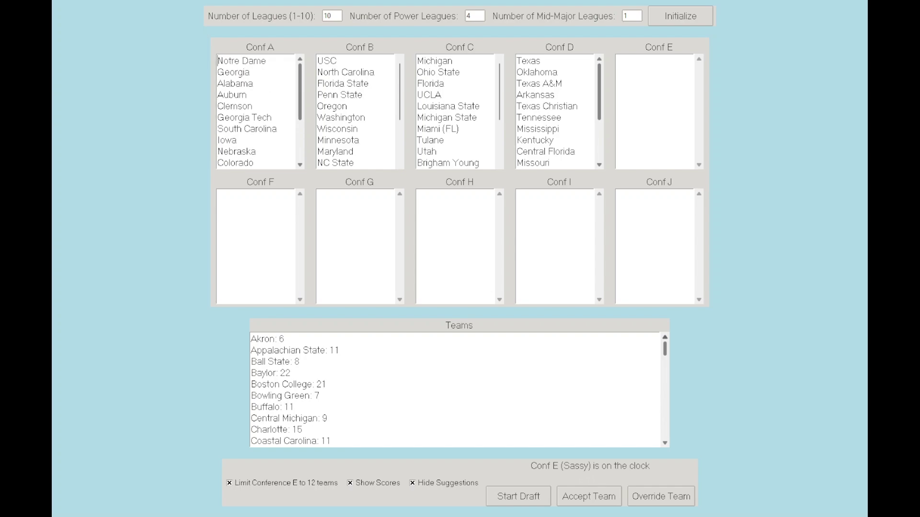
pyautogui.press('Down')
pyautogui.press('Down')
pyautogui.press('Down')
pyautogui.press('Down')
pyautogui.press('Down')
pyautogui.press('Down')
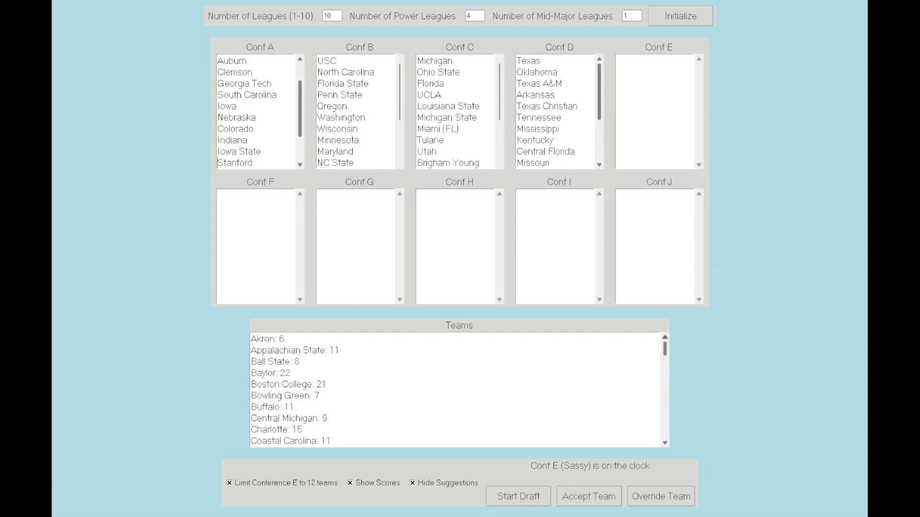
pyautogui.press('Down')
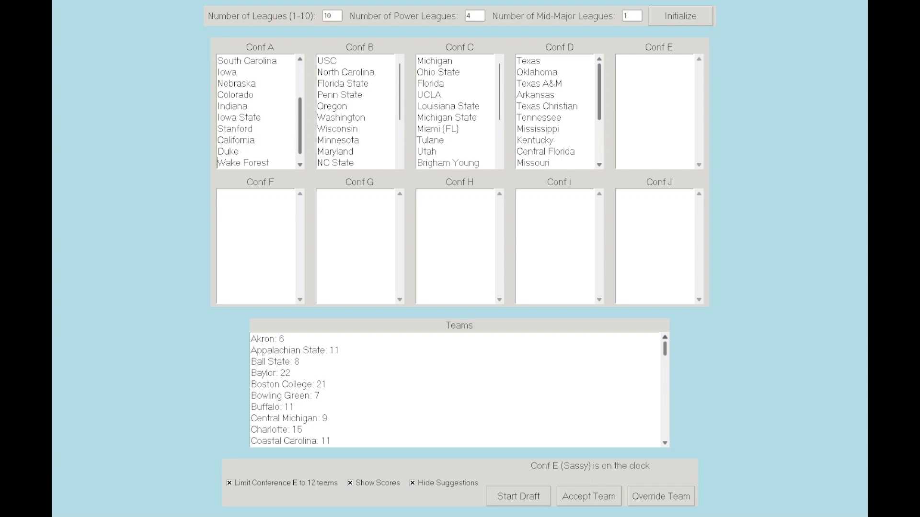
pyautogui.press('Down')
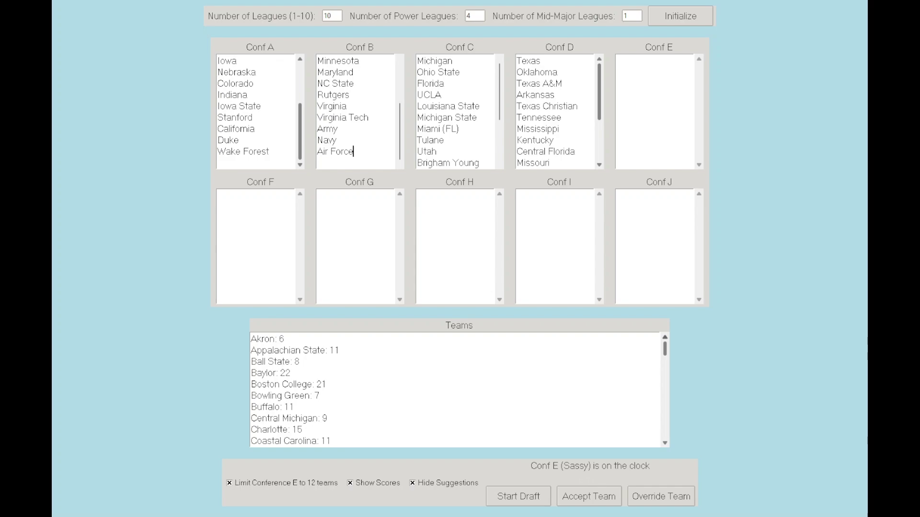
# Examine the drafted rosters of Conf B and Conf C through to their last picks
pyautogui.press('Up')
pyautogui.press('Up')
pyautogui.press('Up')
pyautogui.press('Down')
pyautogui.press('Down')
pyautogui.press('Down')
pyautogui.press('Down')
pyautogui.press('Down')
pyautogui.press('Down')
pyautogui.press('Down')
pyautogui.press('Down')
pyautogui.press('Down')
pyautogui.press('Down')
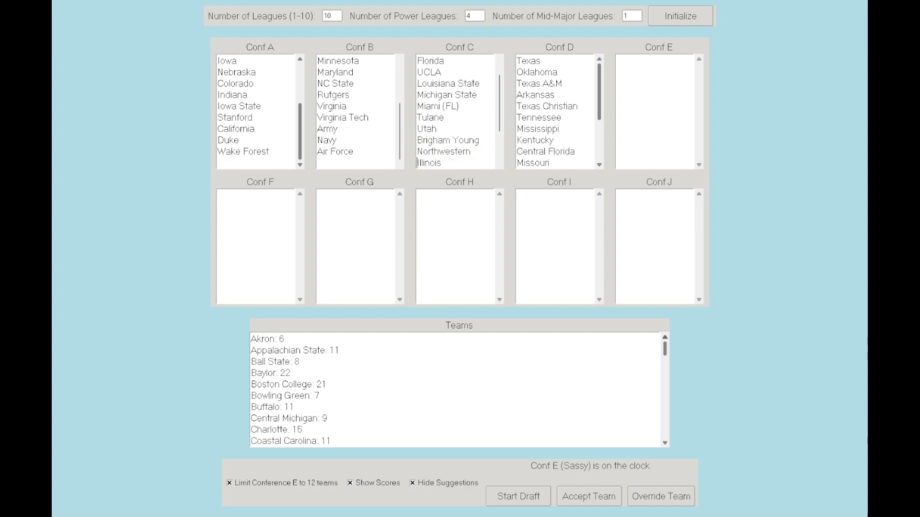
pyautogui.press('Down')
pyautogui.press('Down')
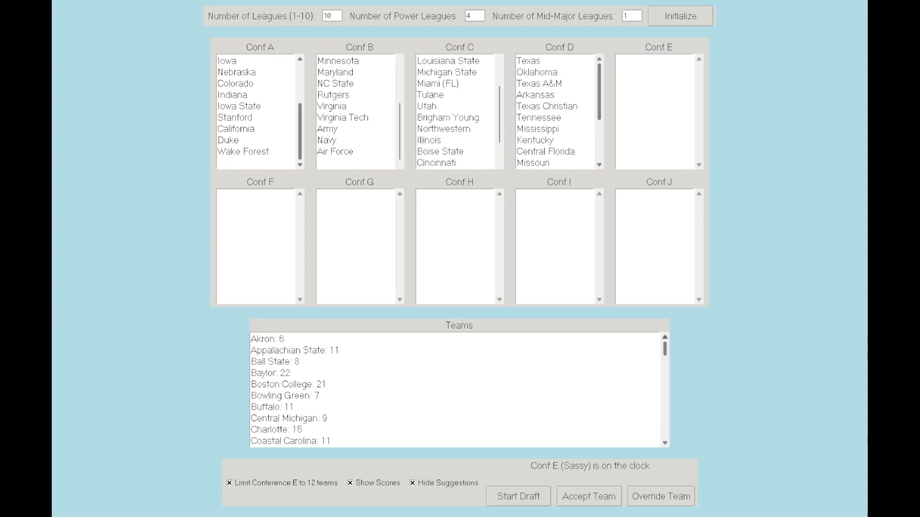
pyautogui.press('Down')
pyautogui.press('Down')
pyautogui.press('Down')
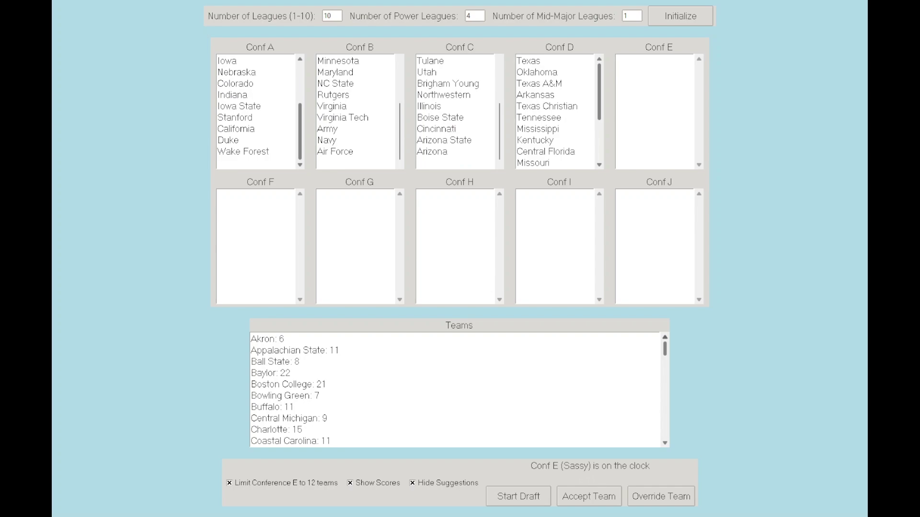
# Examine Conf D's drafted roster from its first pick to its last
pyautogui.click(555, 95)
pyautogui.click(541, 61)
pyautogui.click(551, 72)
pyautogui.click(549, 83)
pyautogui.click(550, 163)
pyautogui.press('Return')
pyautogui.write('Kansas')
pyautogui.press('Return')
pyautogui.write('Oklahoma State')
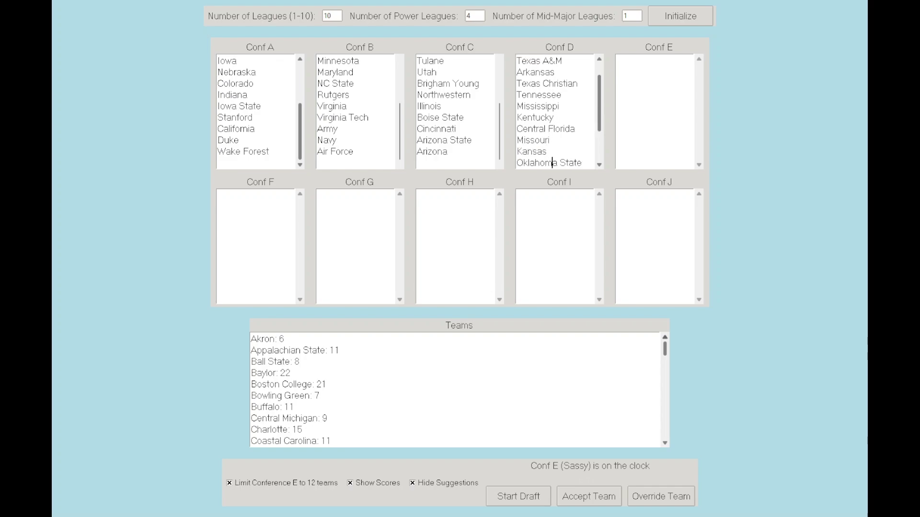
pyautogui.press('Return')
pyautogui.write('Kansas State')
pyautogui.press('Return')
pyautogui.write('Vanderbilt')
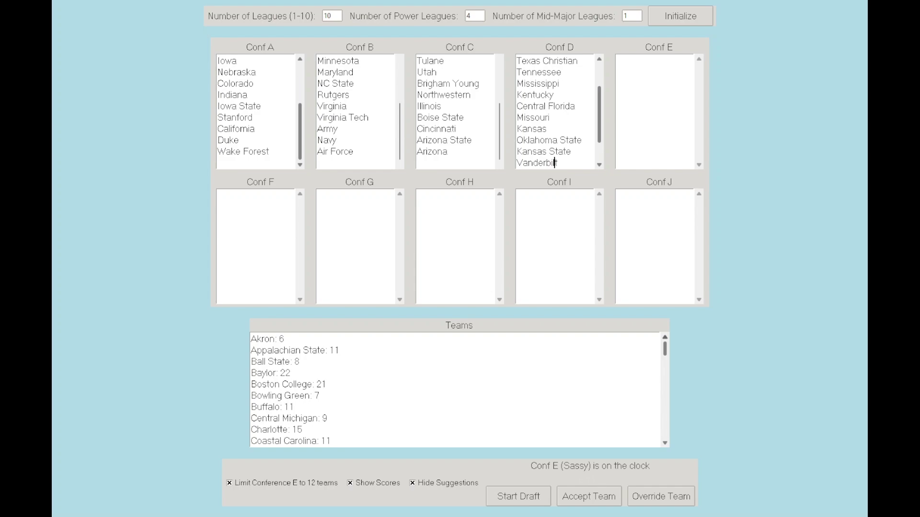
pyautogui.press('Return')
pyautogui.write('Syracuse')
pyautogui.press('Return')
pyautogui.write('Pittsburgh')
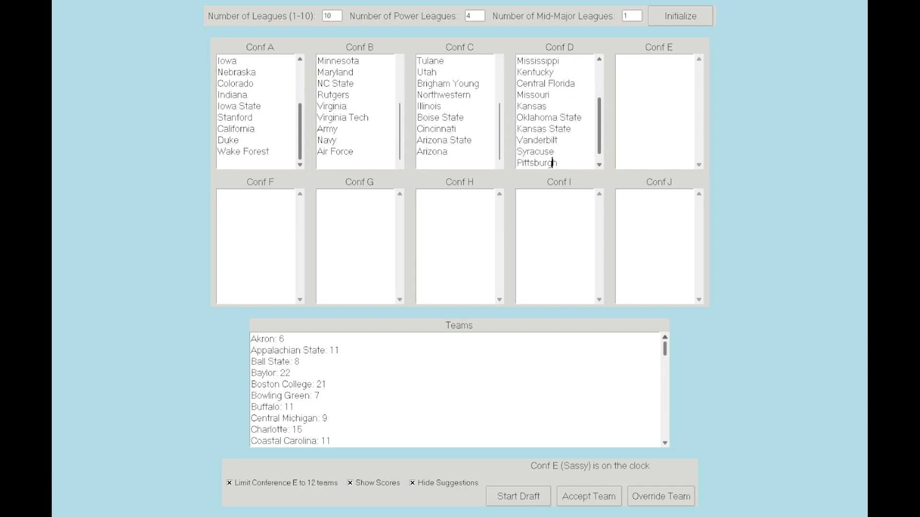
pyautogui.scroll(-1, 552, 163)
pyautogui.press('Up')
pyautogui.press('Up')
pyautogui.press('Up')
pyautogui.press('Up')
pyautogui.press('Up')
pyautogui.press('Up')
pyautogui.press('Up')
pyautogui.press('Up')
pyautogui.press('Up')
pyautogui.press('Up')
pyautogui.press('Up')
pyautogui.press('Up')
pyautogui.press('Up')
pyautogui.press('Up')
pyautogui.press('Up')
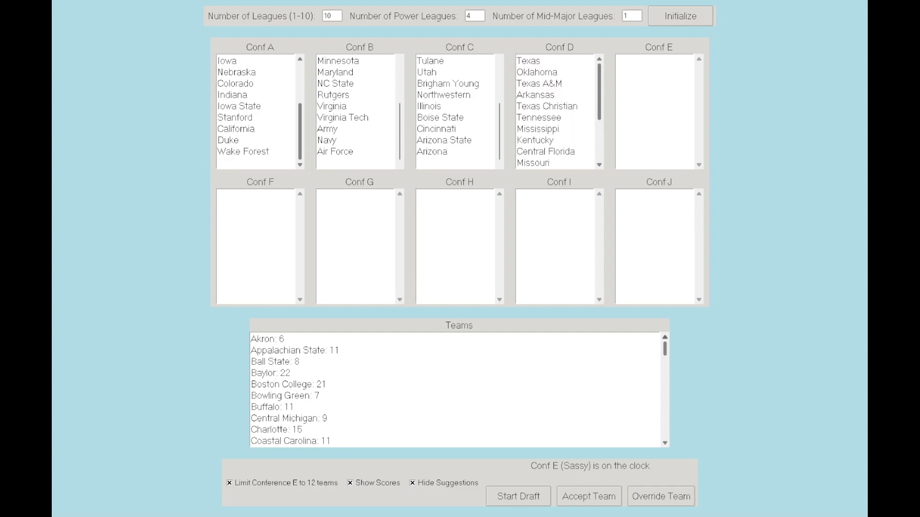
pyautogui.press('Down')
pyautogui.press('Down')
pyautogui.press('Down')
pyautogui.press('Down')
pyautogui.press('Down')
pyautogui.press('Down')
pyautogui.press('Down')
pyautogui.press('Down')
pyautogui.press('Down')
pyautogui.press('Down')
pyautogui.press('Down')
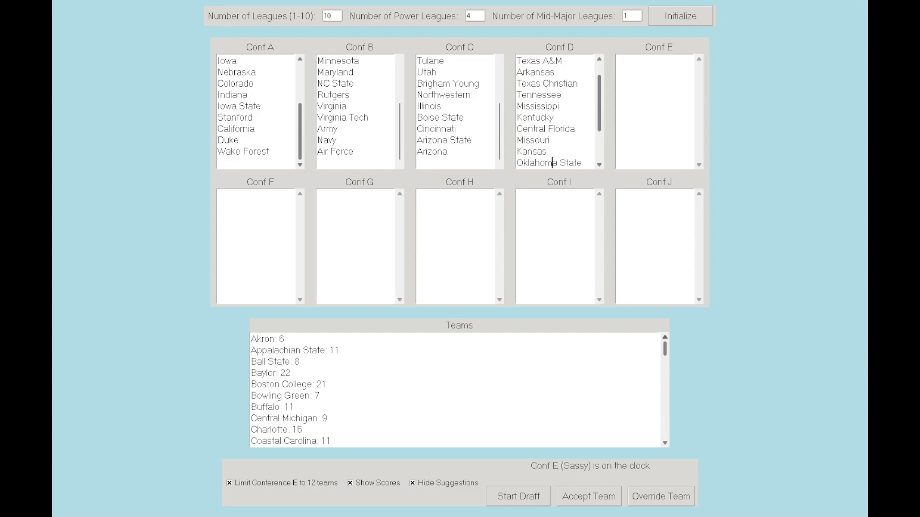
pyautogui.press('Down')
pyautogui.press('Down')
pyautogui.press('Down')
pyautogui.press('Down')
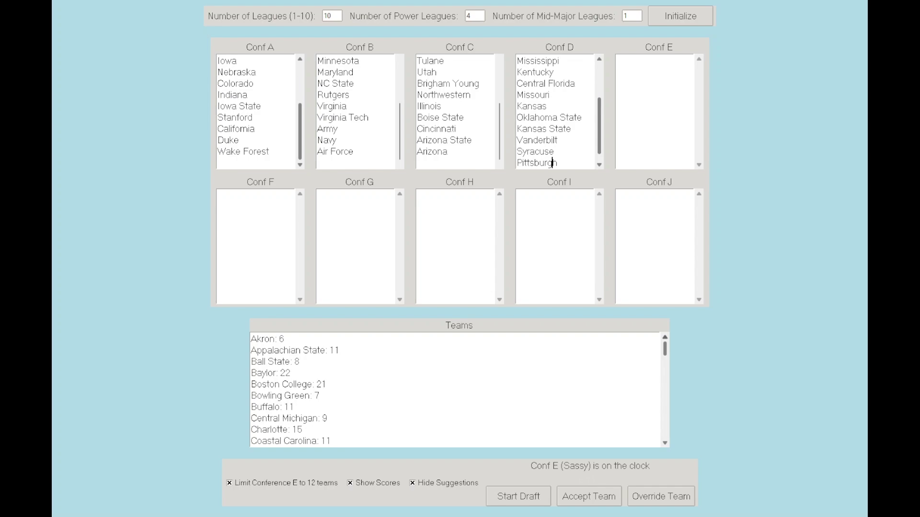
# Accept the program's first six team picks for Conf E
pyautogui.click(589, 496)
pyautogui.press('space')
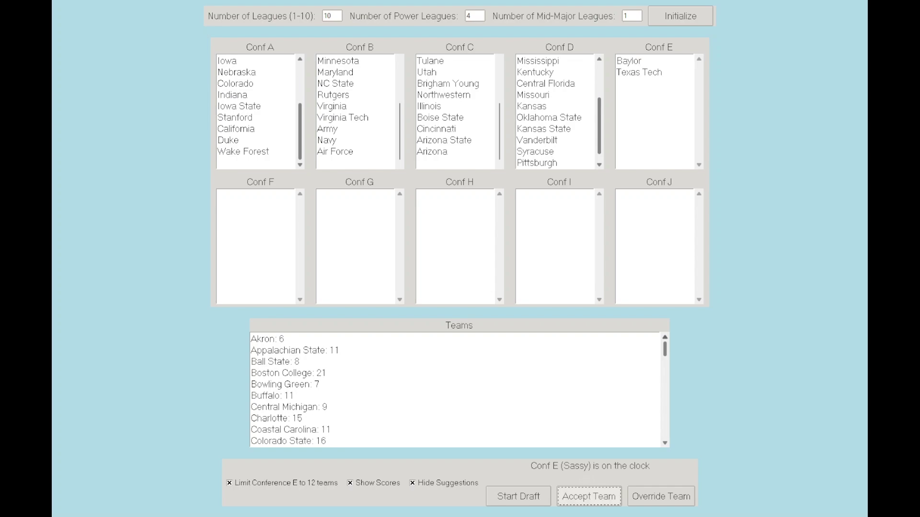
pyautogui.press('space')
pyautogui.press('space')
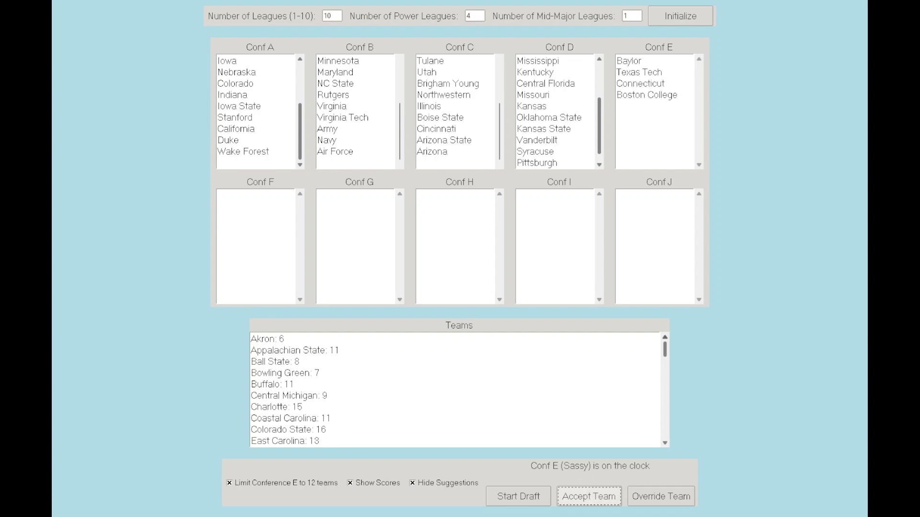
pyautogui.press('space')
pyautogui.press('space')
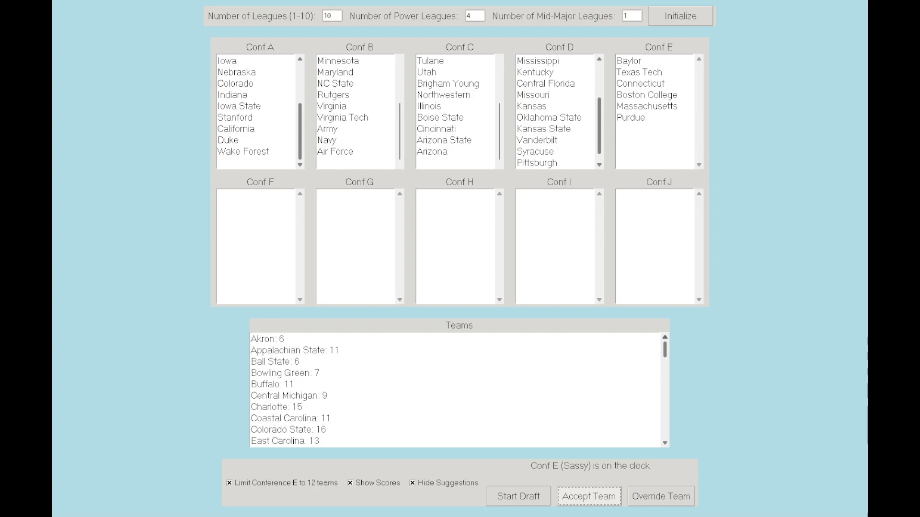
# Accept the program's remaining six team picks for Conf E, filling its 12-team limit
pyautogui.press('space')
pyautogui.press('space')
pyautogui.press('space')
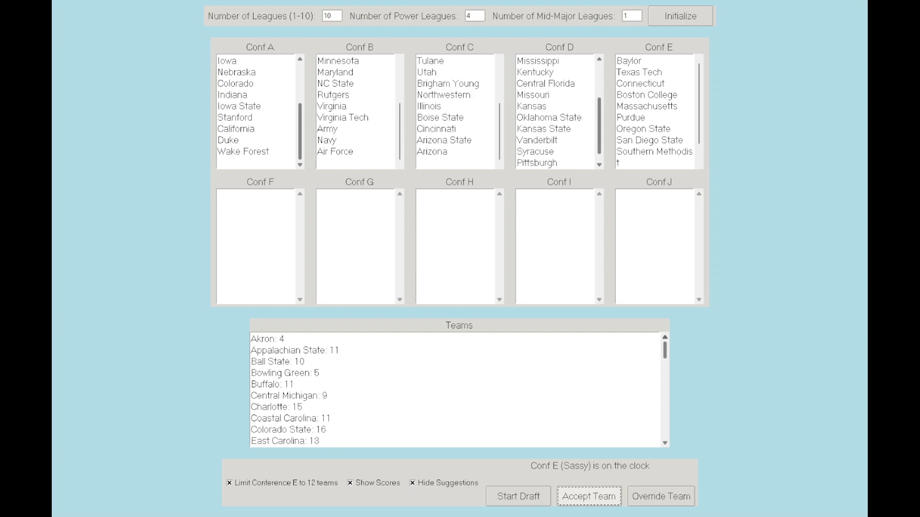
pyautogui.press('space')
pyautogui.press('space')
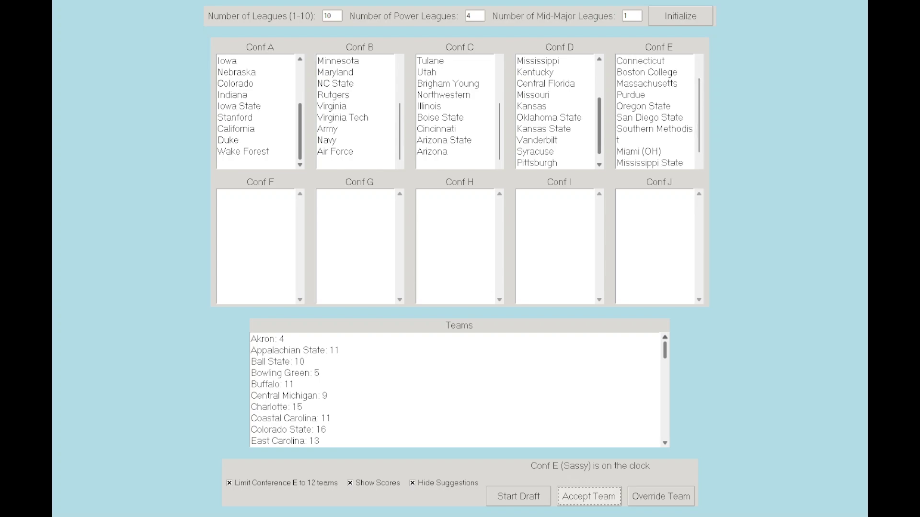
pyautogui.press('space')
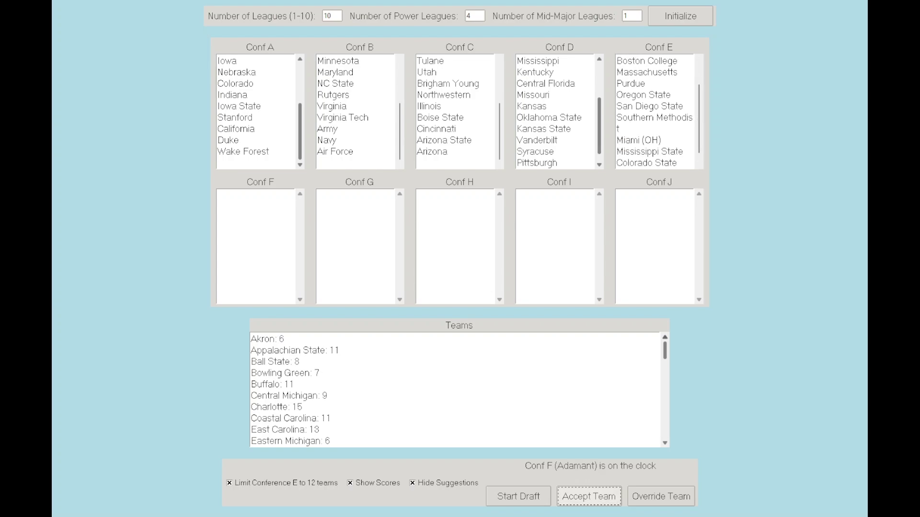
# Check Conf E's completed roster and accept the program's first team picks for Conf F and Conf G
pyautogui.press('space')
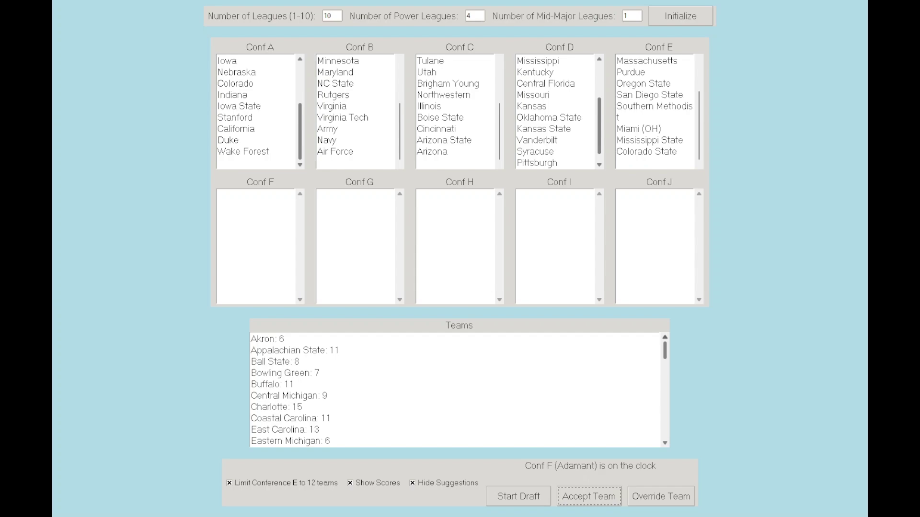
pyautogui.scroll(1, 654, 112)
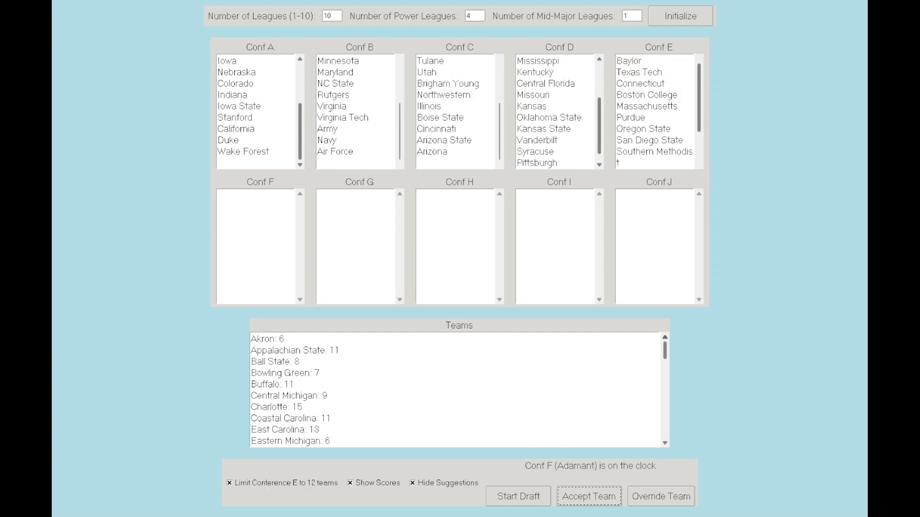
pyautogui.scroll(-2, 654, 111)
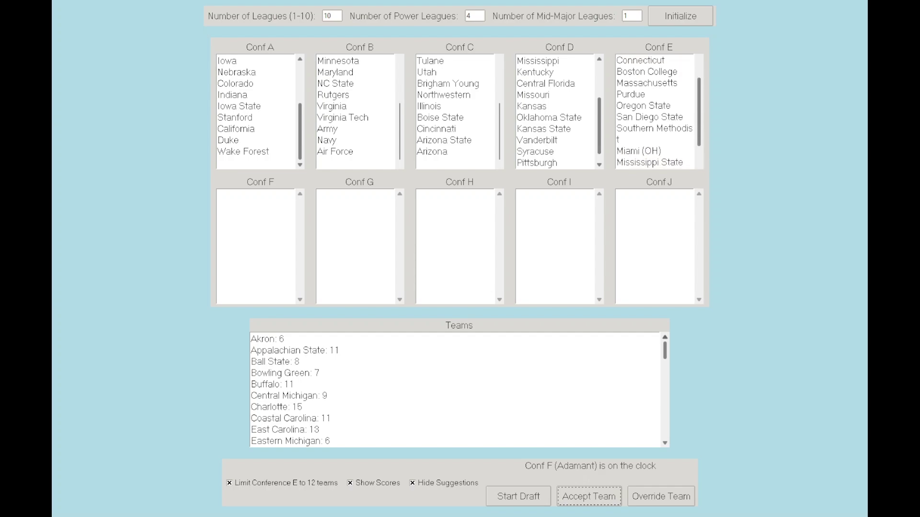
pyautogui.scroll(-2, 654, 111)
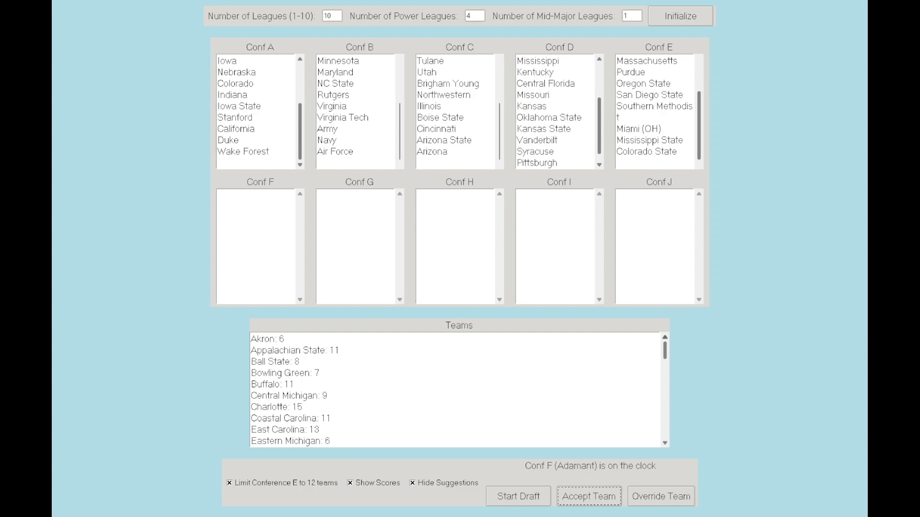
pyautogui.scroll(2, 655, 112)
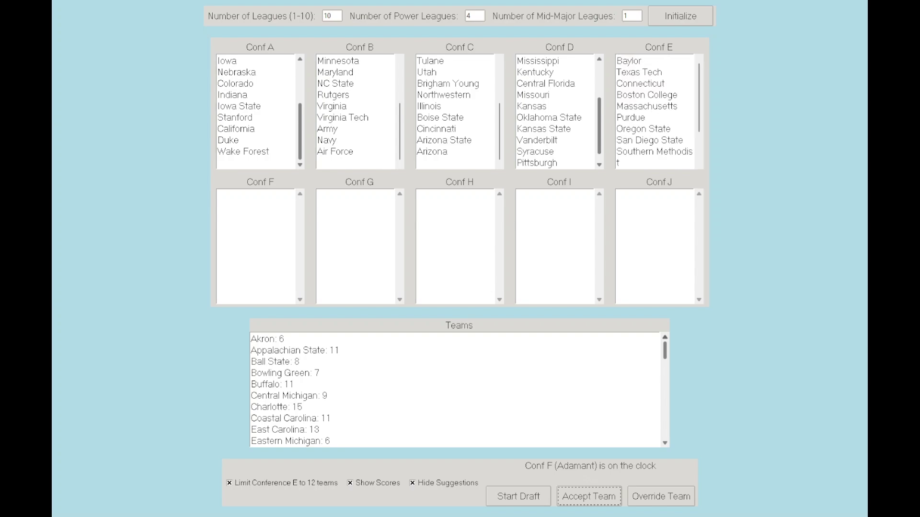
pyautogui.press('space')
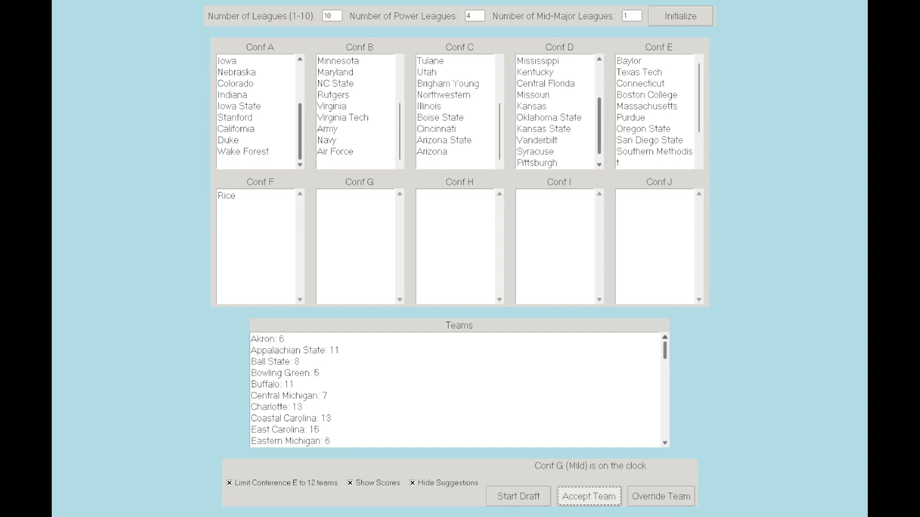
pyautogui.press('space')
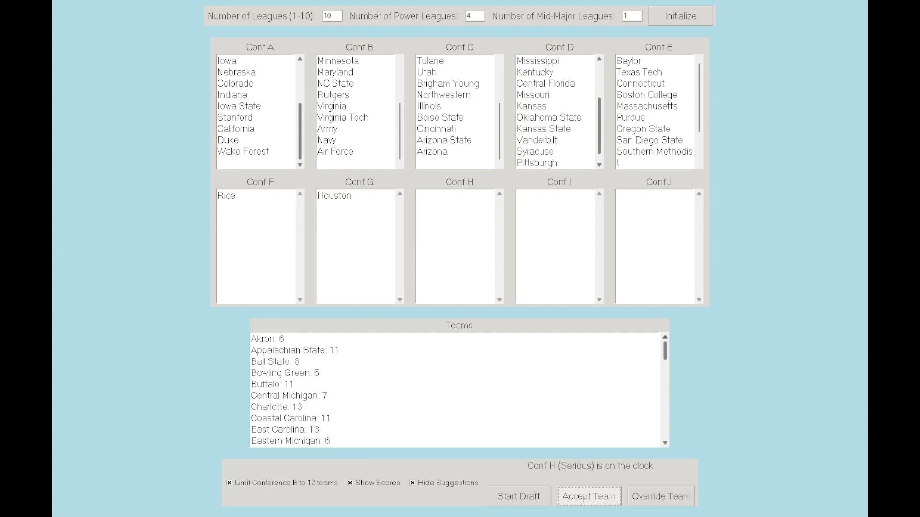
# Accept the program's first team picks for Conf H, Conf I and Conf J
pyautogui.press('space')
pyautogui.press('space')
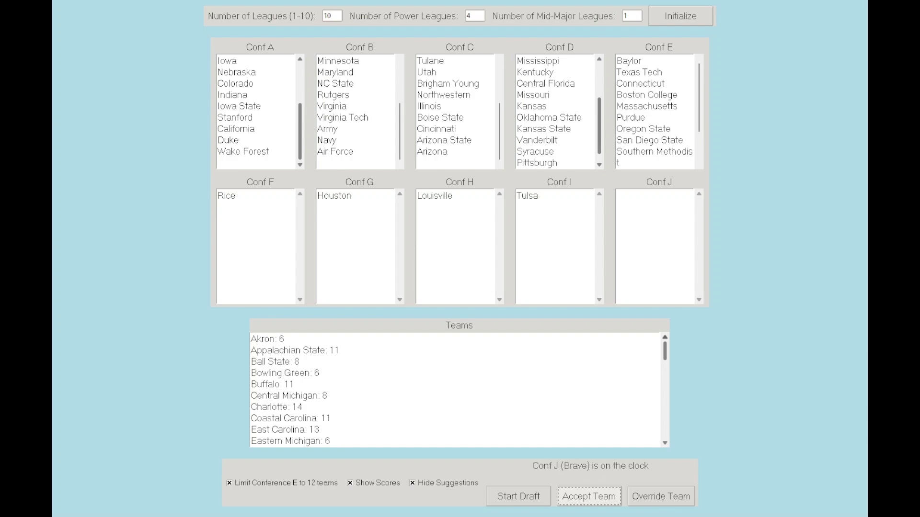
pyautogui.press('space')
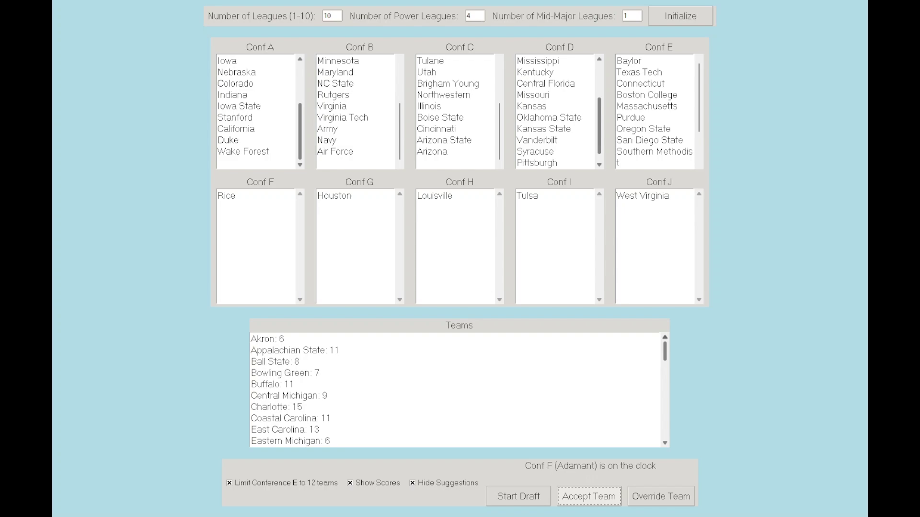
# Accept the program's second-round team picks for Conf F through Conf J
pyautogui.press('space')
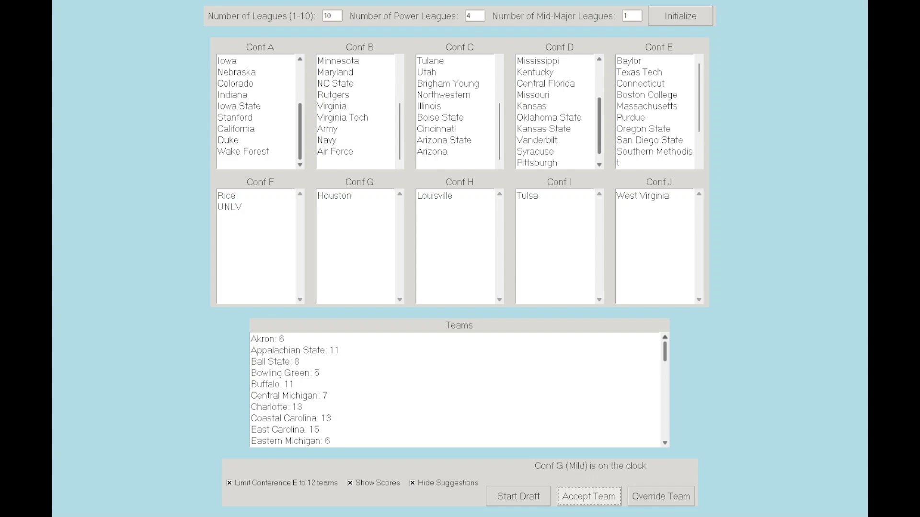
pyautogui.press('space')
pyautogui.press('space')
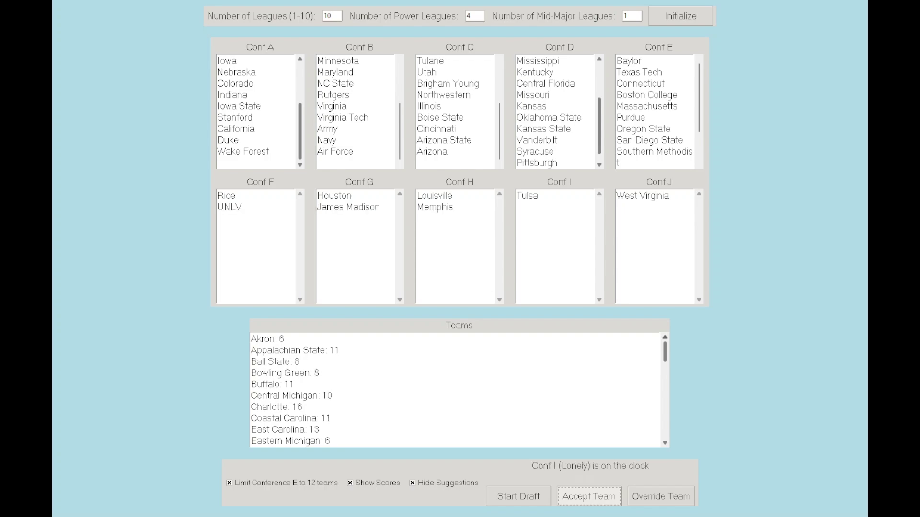
pyautogui.press('space')
pyautogui.press('space')
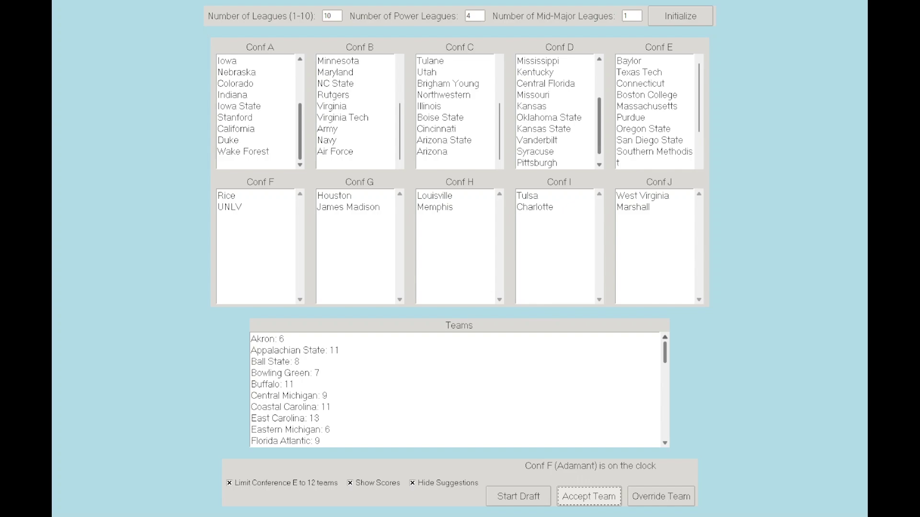
# Accept the program's third-round team picks for Conf F through Conf J
pyautogui.press('space')
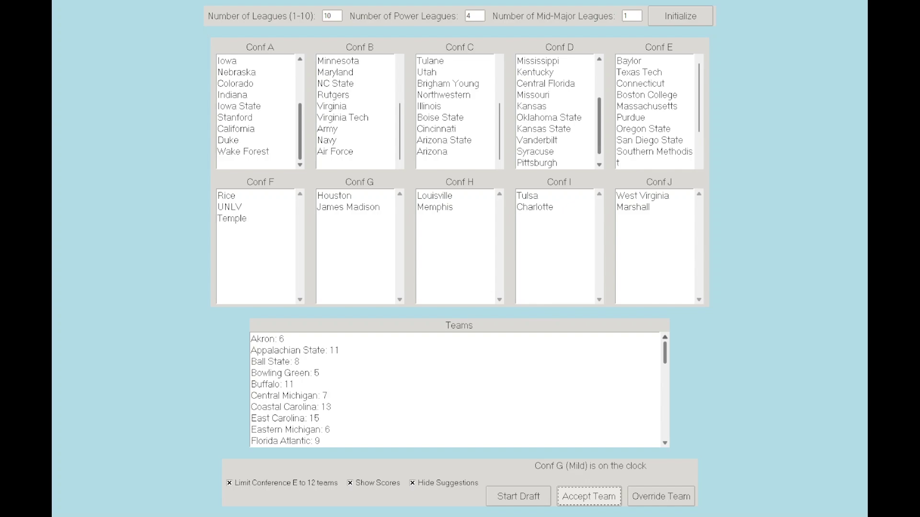
pyautogui.press('space')
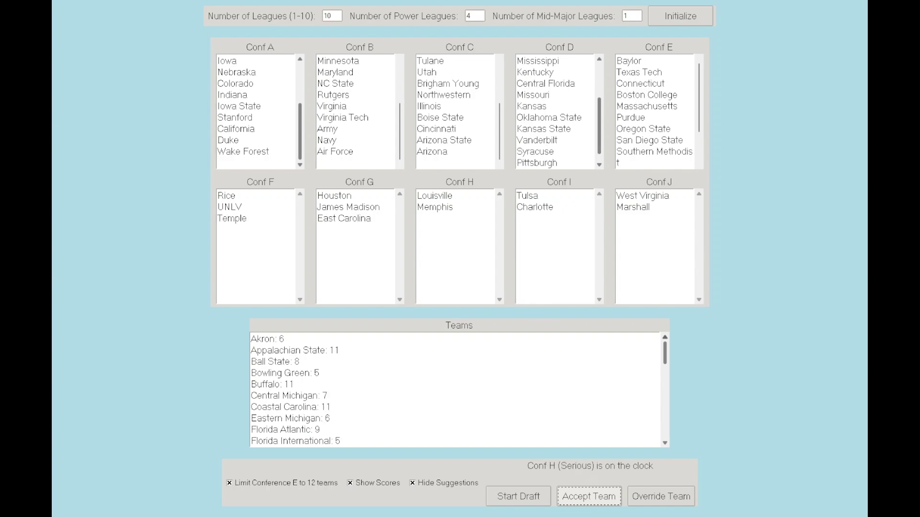
pyautogui.press('space')
pyautogui.press('space')
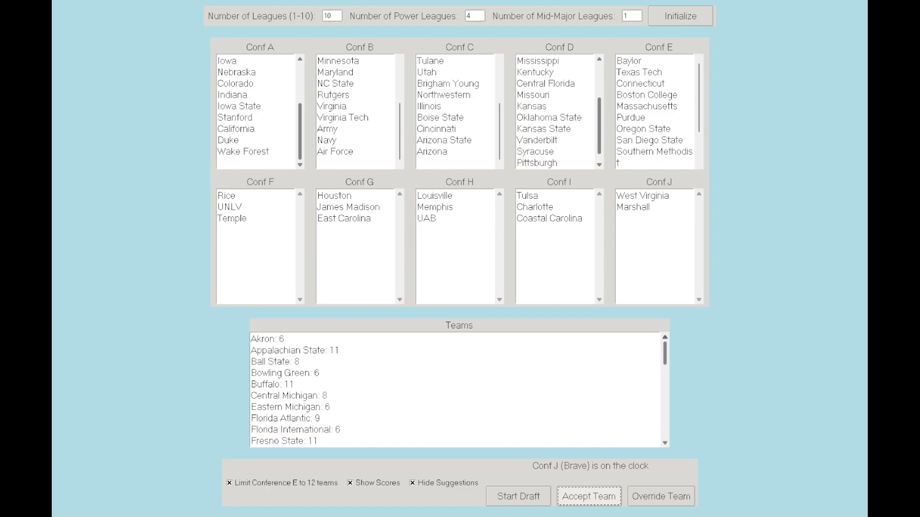
pyautogui.press('space')
# Accept the program's fourth-round team picks for Conf F through Conf J
pyautogui.press('space')
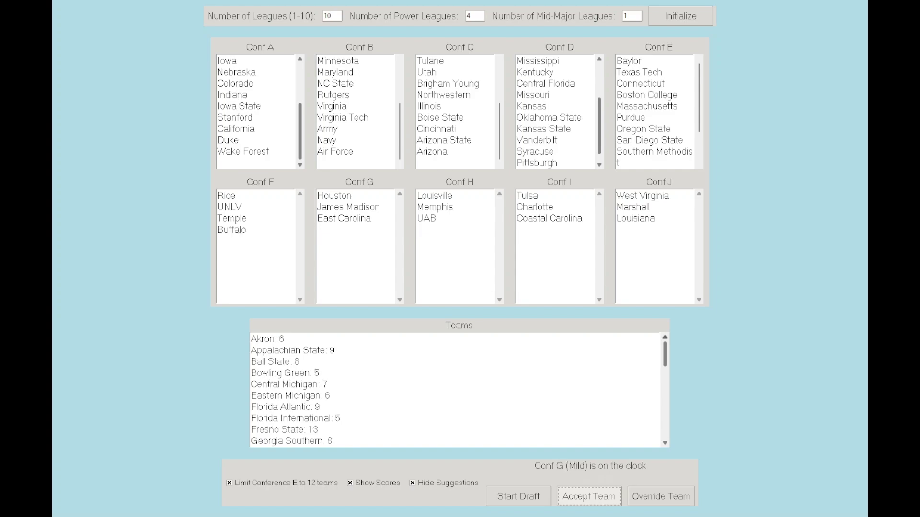
pyautogui.press('space')
pyautogui.press('space')
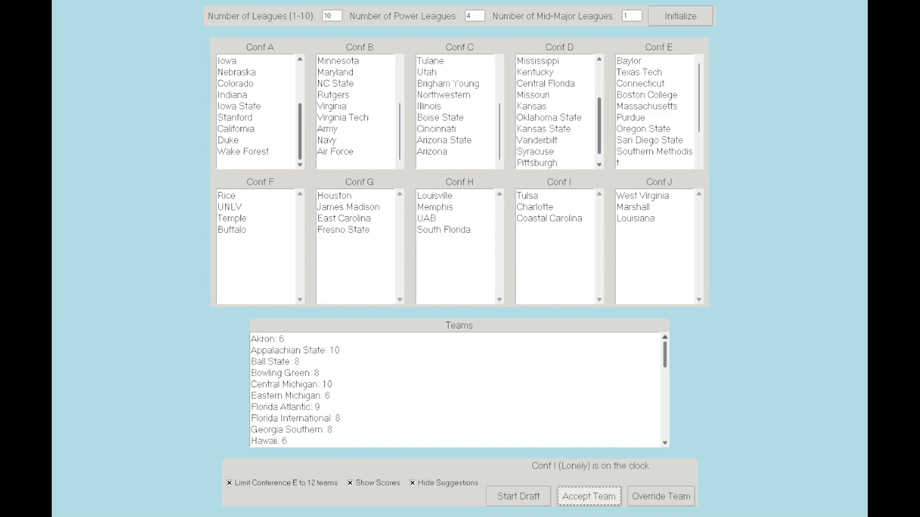
pyautogui.press('space')
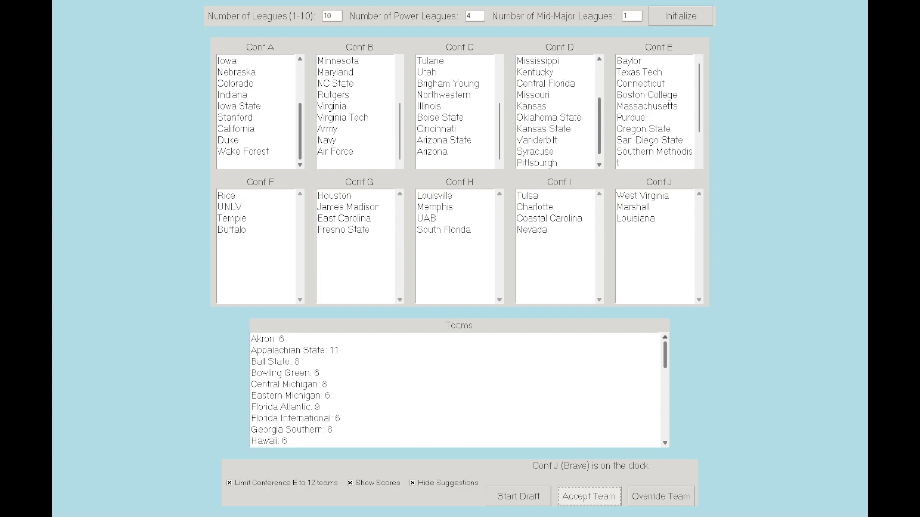
pyautogui.press('space')
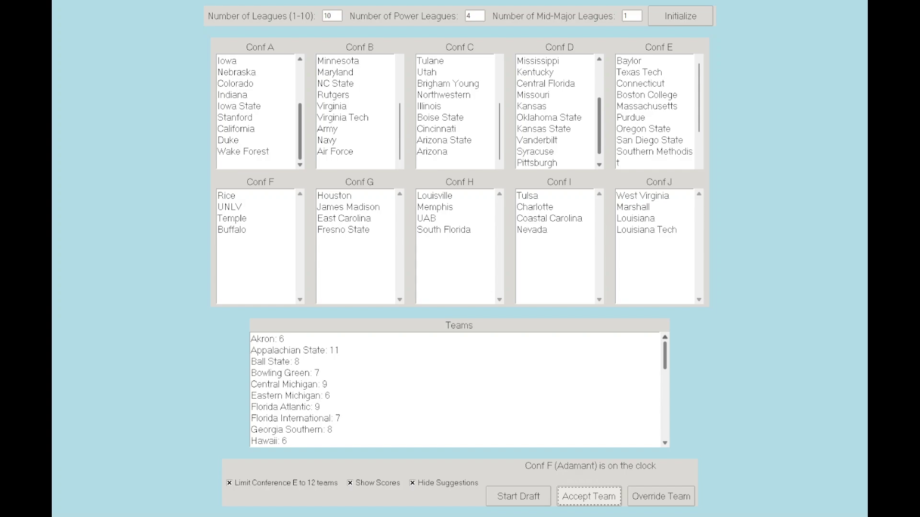